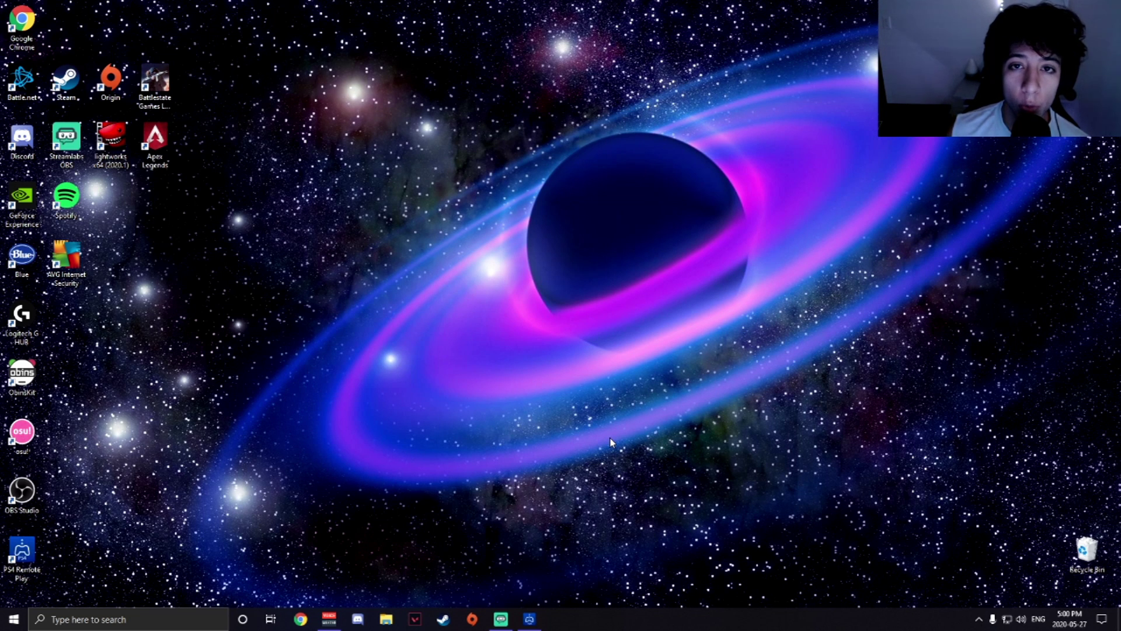
In Google Chrome, search for "ps4 remote play" and open the official PS4 Remote Play Windows PC / Mac page on Playstation.net.
{"action": "left_click", "coordinate": [300, 618]}
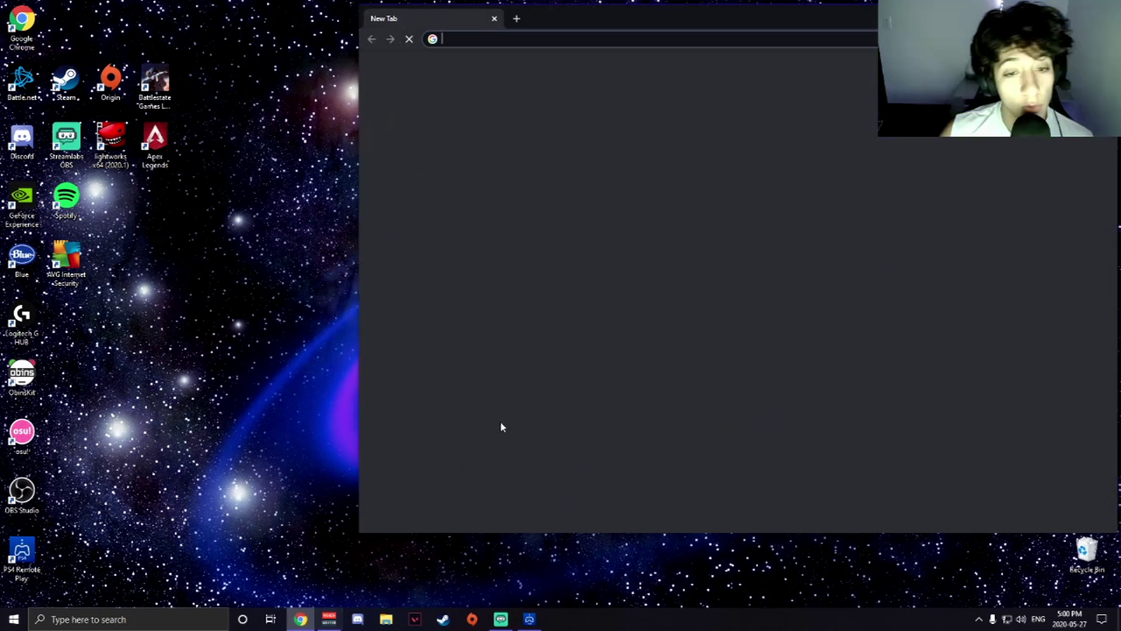
{"action": "left_click", "coordinate": [660, 228]}
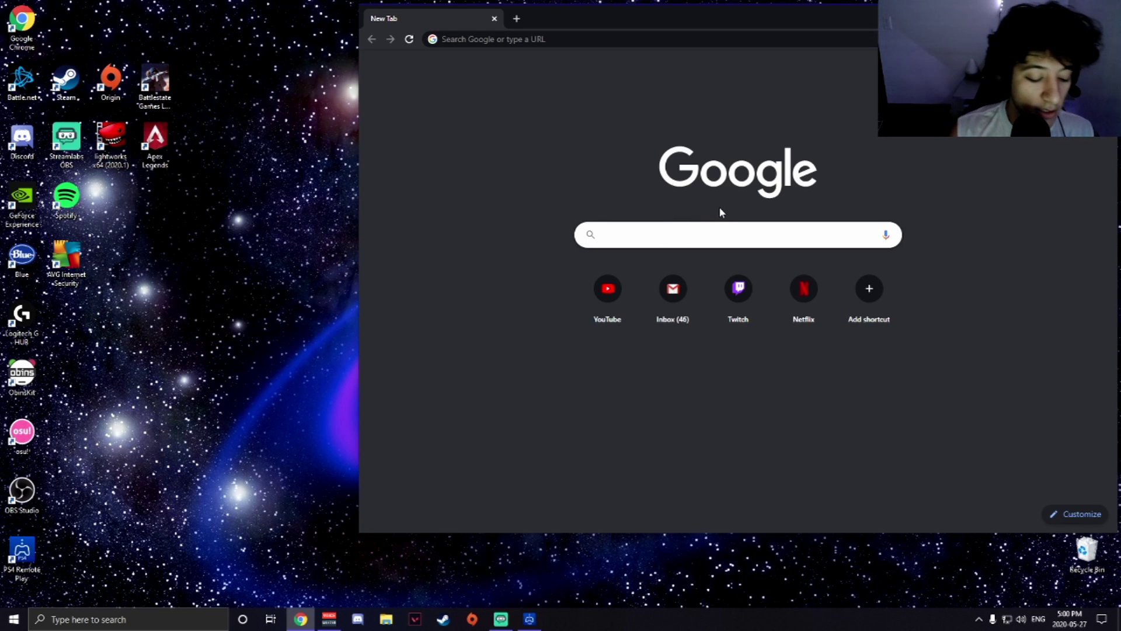
{"action": "type", "text": "remote"}
{"action": "key", "text": "BackSpace"}
{"action": "key", "text": "BackSpace"}
{"action": "key", "text": "BackSpace"}
{"action": "key", "text": "BackSpace"}
{"action": "key", "text": "BackSpace"}
{"action": "key", "text": "BackSpace"}
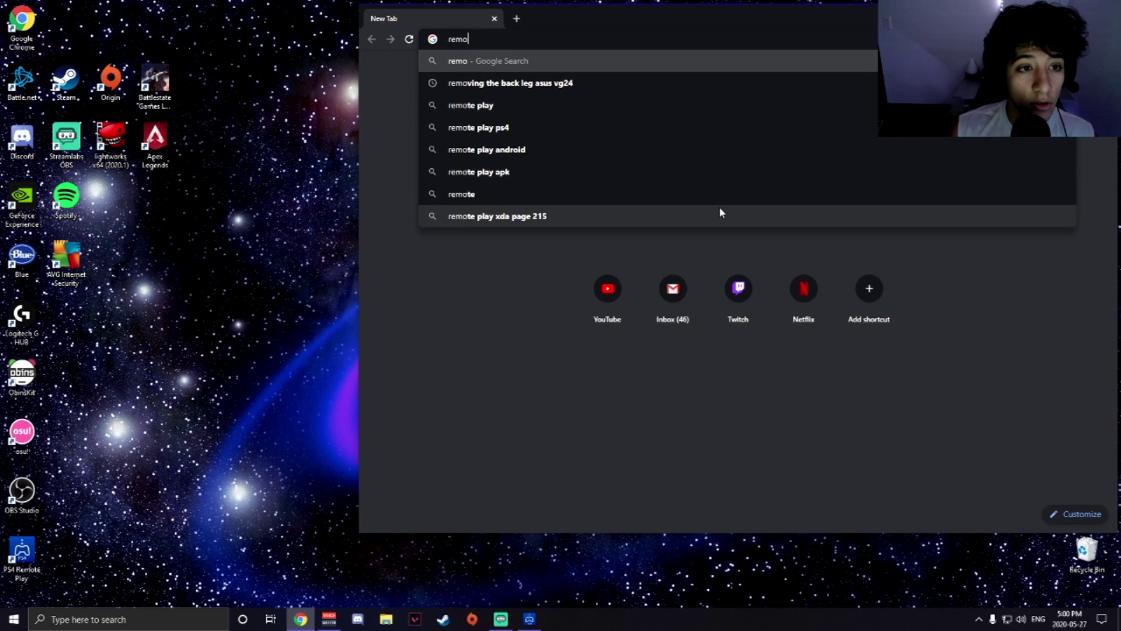
{"action": "type", "text": "ps4 remote play"}
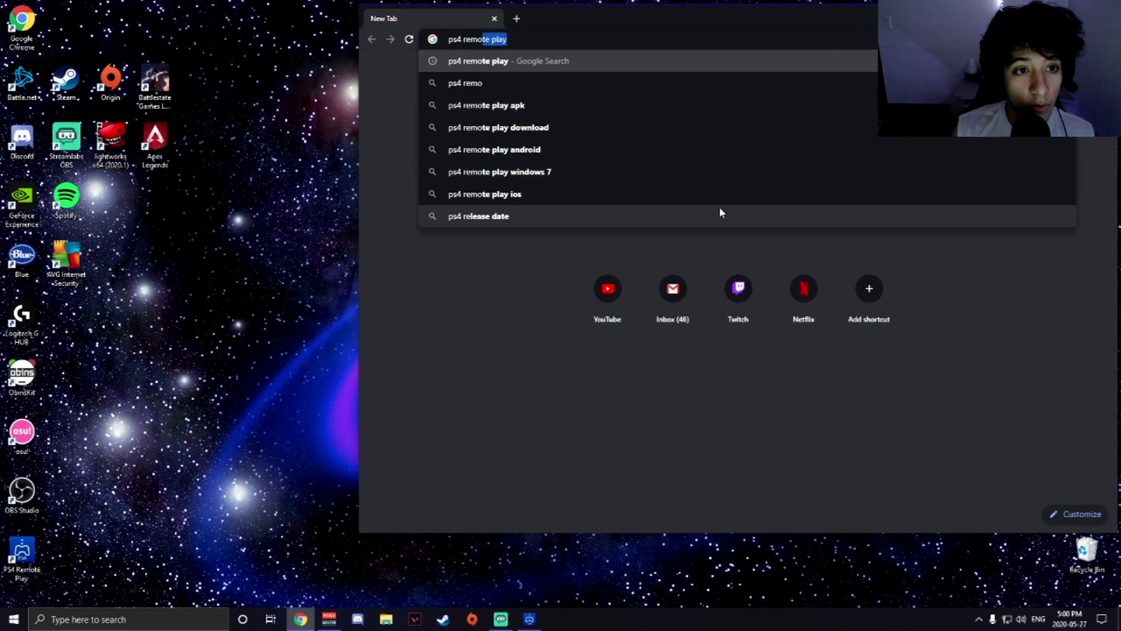
{"action": "key", "text": "Return"}
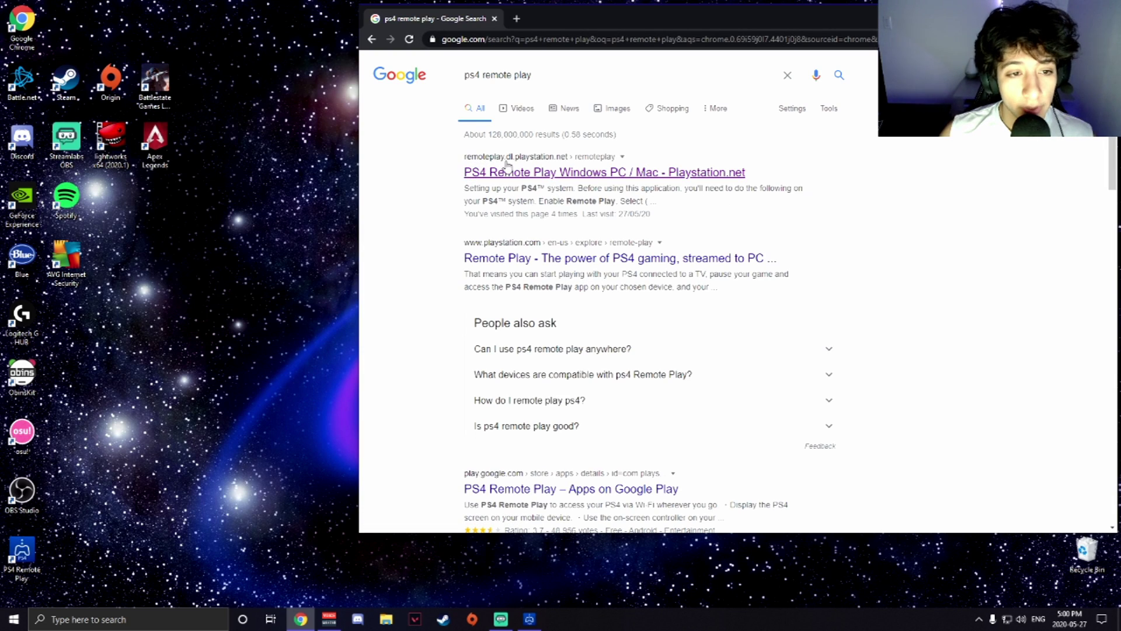
{"action": "left_click", "coordinate": [528, 173]}
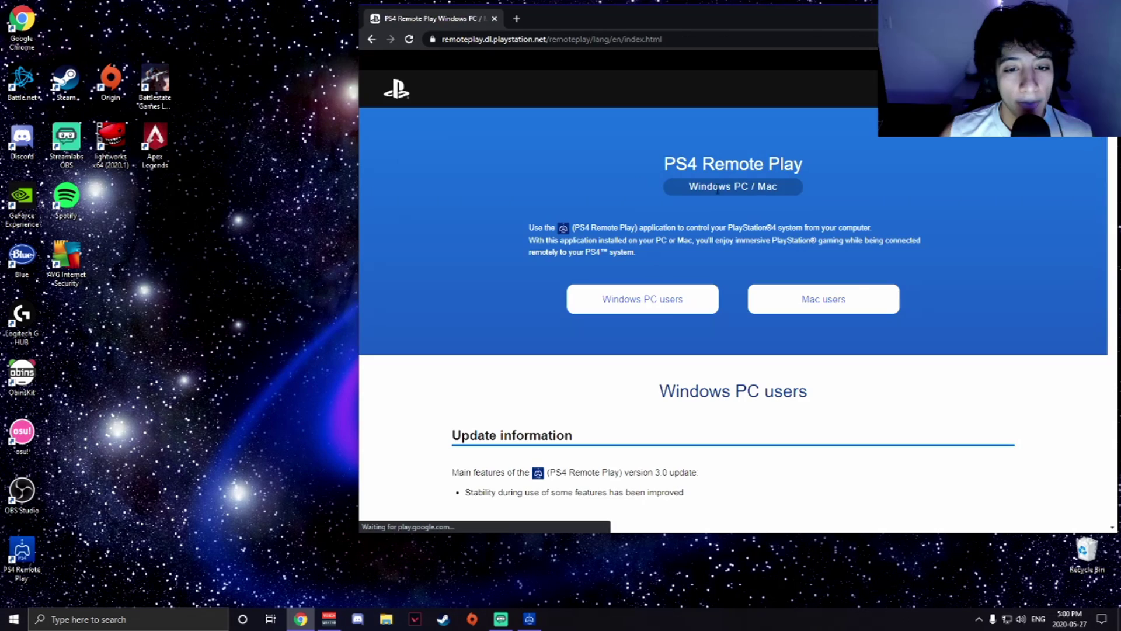
Look through the Windows PC users and Mac users sections of the PS4 Remote Play page.
{"action": "scroll", "coordinate": [702, 287], "scroll_direction": "down", "scroll_amount": 2}
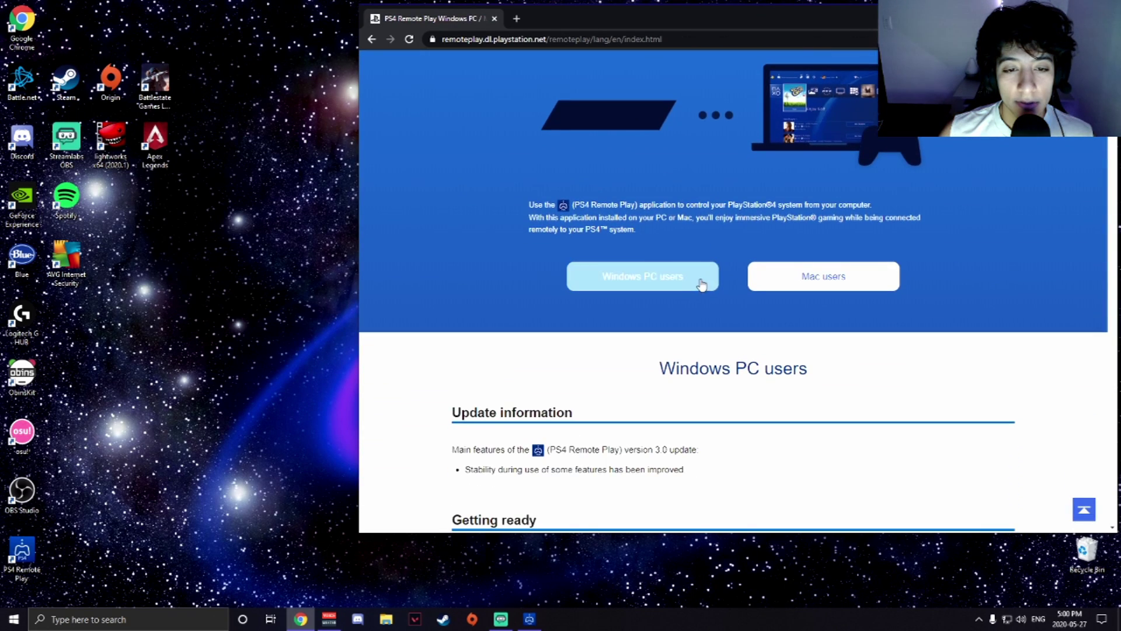
{"action": "scroll", "coordinate": [703, 288], "scroll_direction": "up", "scroll_amount": 2}
{"action": "scroll", "coordinate": [710, 292], "scroll_direction": "down", "scroll_amount": 4}
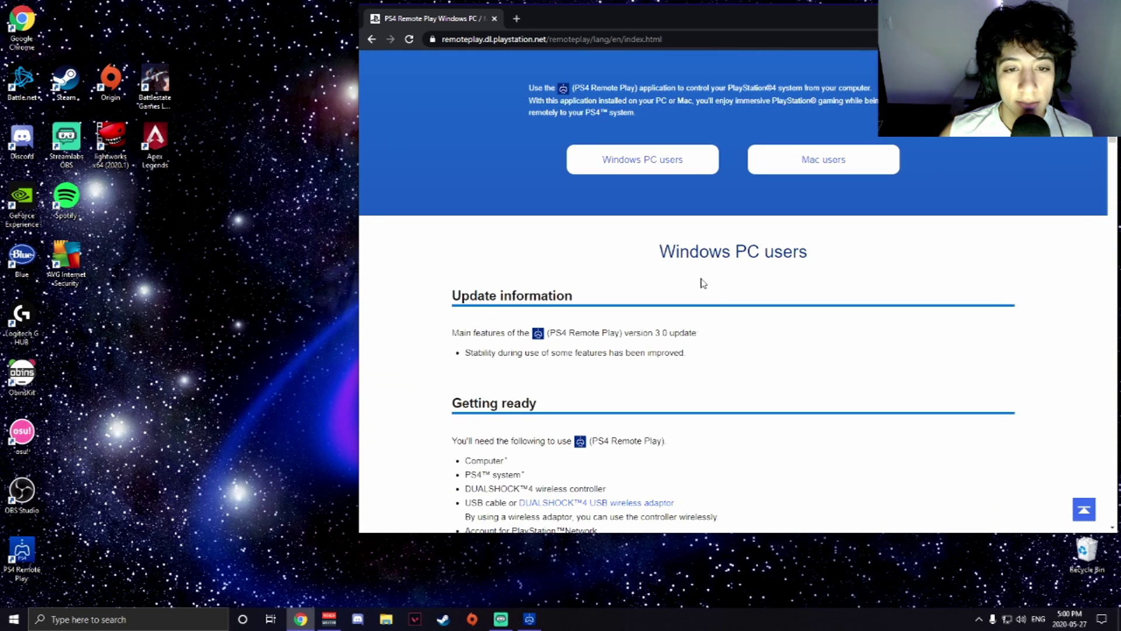
{"action": "scroll", "coordinate": [703, 282], "scroll_direction": "up", "scroll_amount": 2}
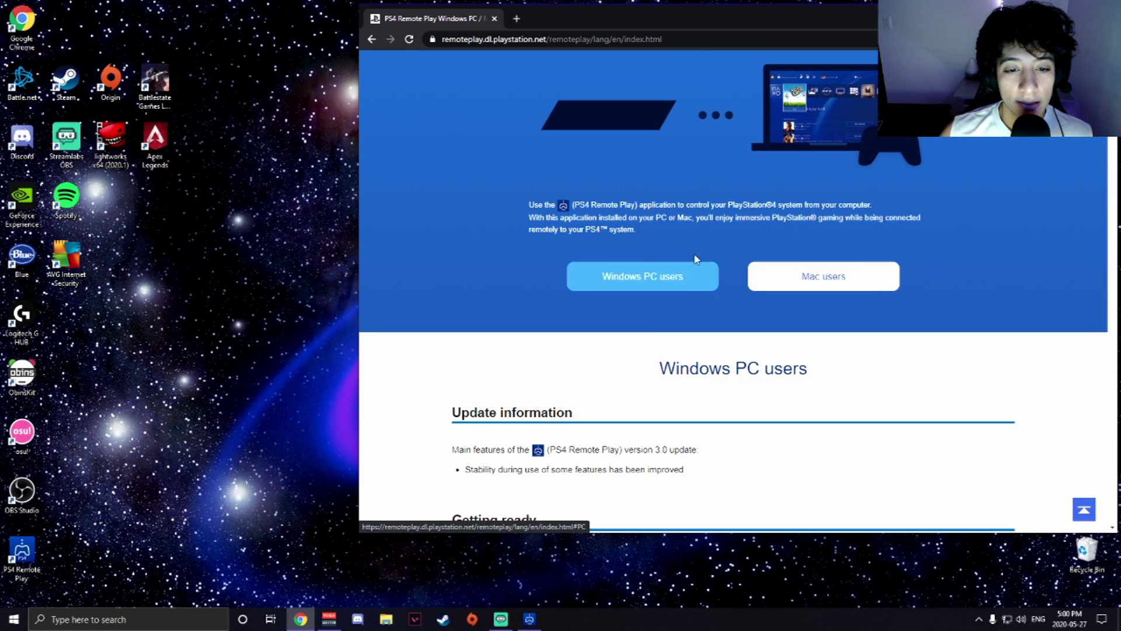
{"action": "left_click", "coordinate": [677, 283]}
{"action": "scroll", "coordinate": [677, 284], "scroll_direction": "up", "scroll_amount": 6}
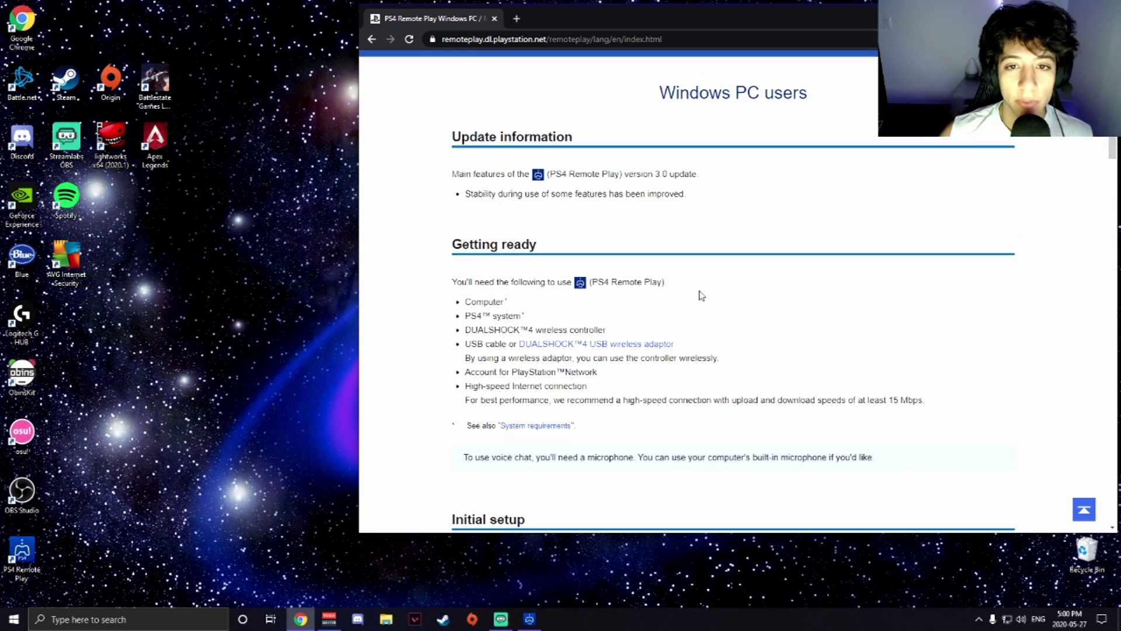
{"action": "left_click", "coordinate": [828, 340]}
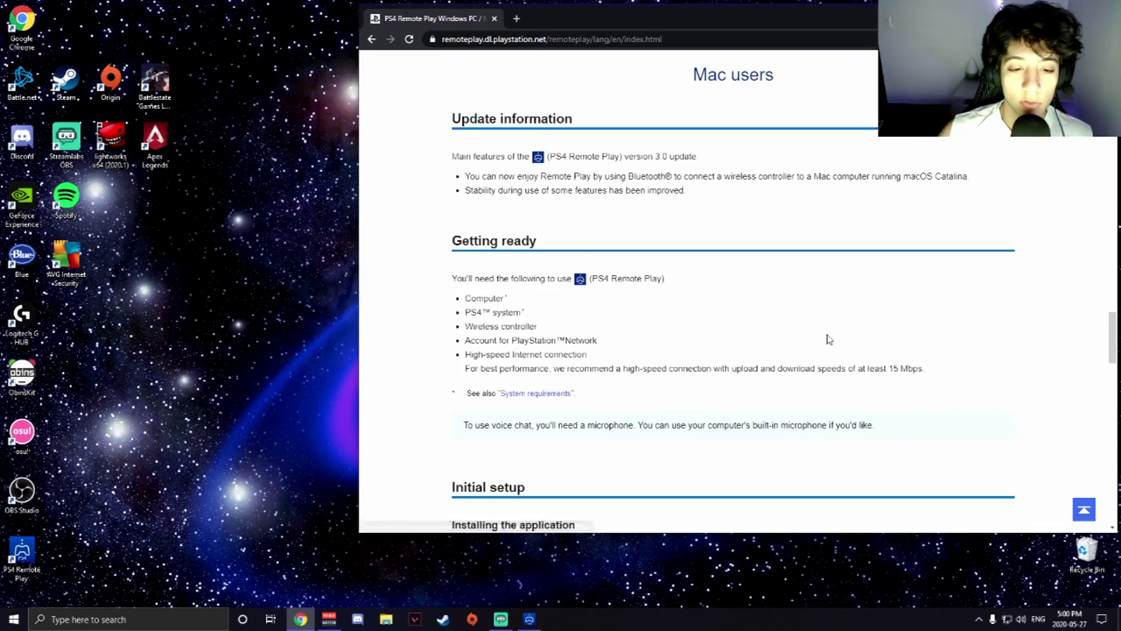
{"action": "scroll", "coordinate": [785, 359], "scroll_direction": "up", "scroll_amount": 20}
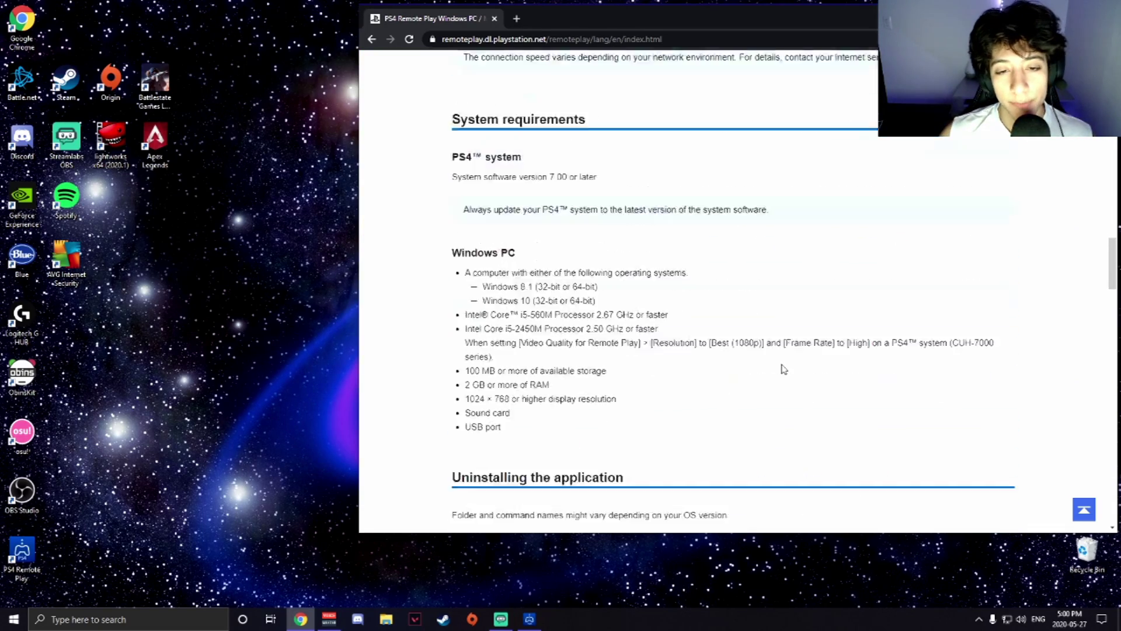
{"action": "scroll", "coordinate": [646, 335], "scroll_direction": "down", "scroll_amount": 2}
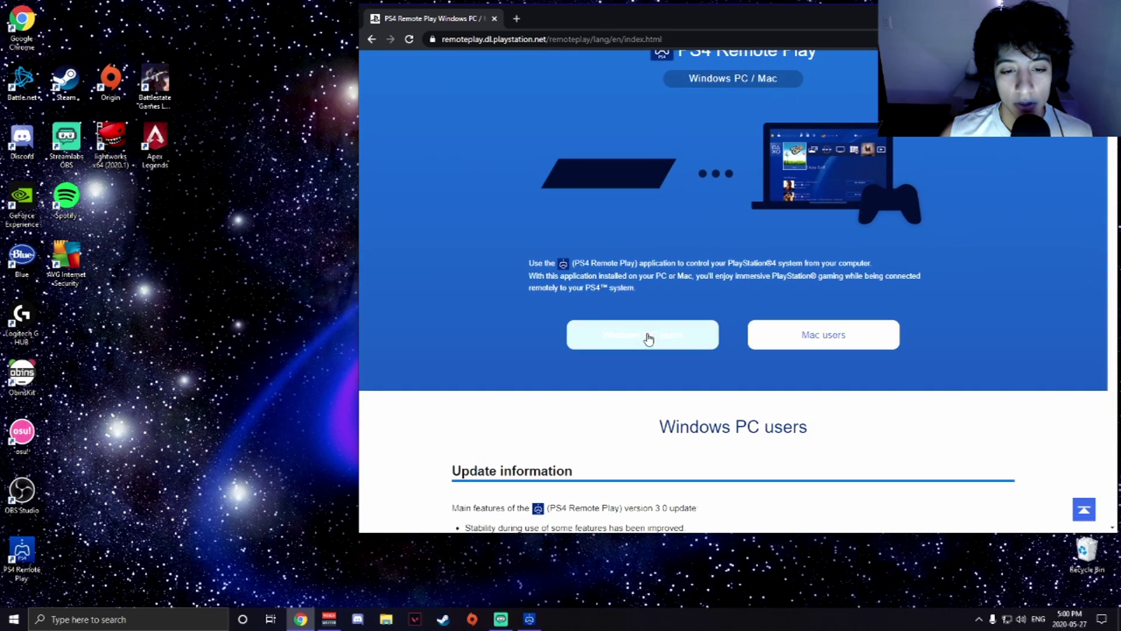
Go to the Windows PC users section and download the Windows PC installation file under Initial setup.
{"action": "left_click", "coordinate": [646, 335]}
{"action": "scroll", "coordinate": [607, 285], "scroll_direction": "down", "scroll_amount": 1}
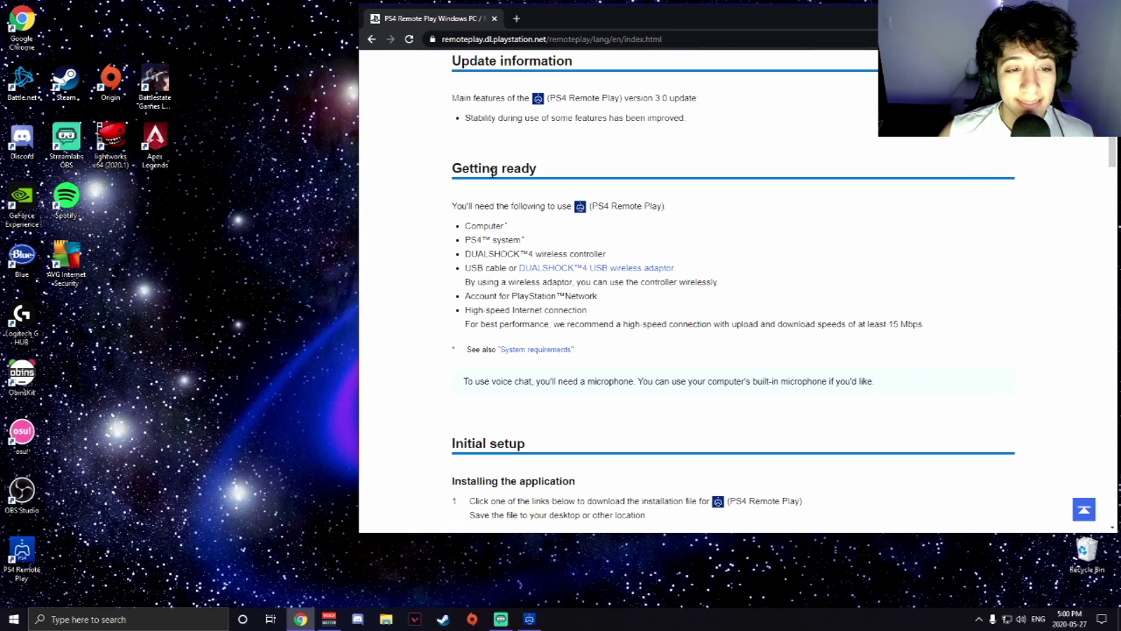
{"action": "scroll", "coordinate": [535, 206], "scroll_direction": "down", "scroll_amount": 4}
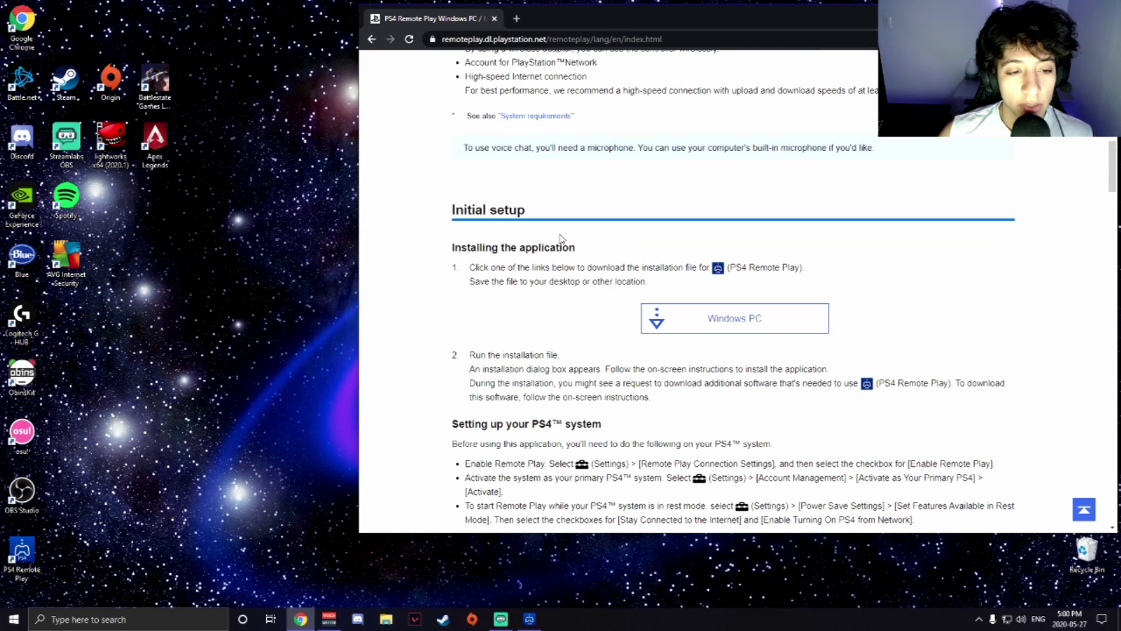
{"action": "scroll", "coordinate": [491, 204], "scroll_direction": "down", "scroll_amount": 2}
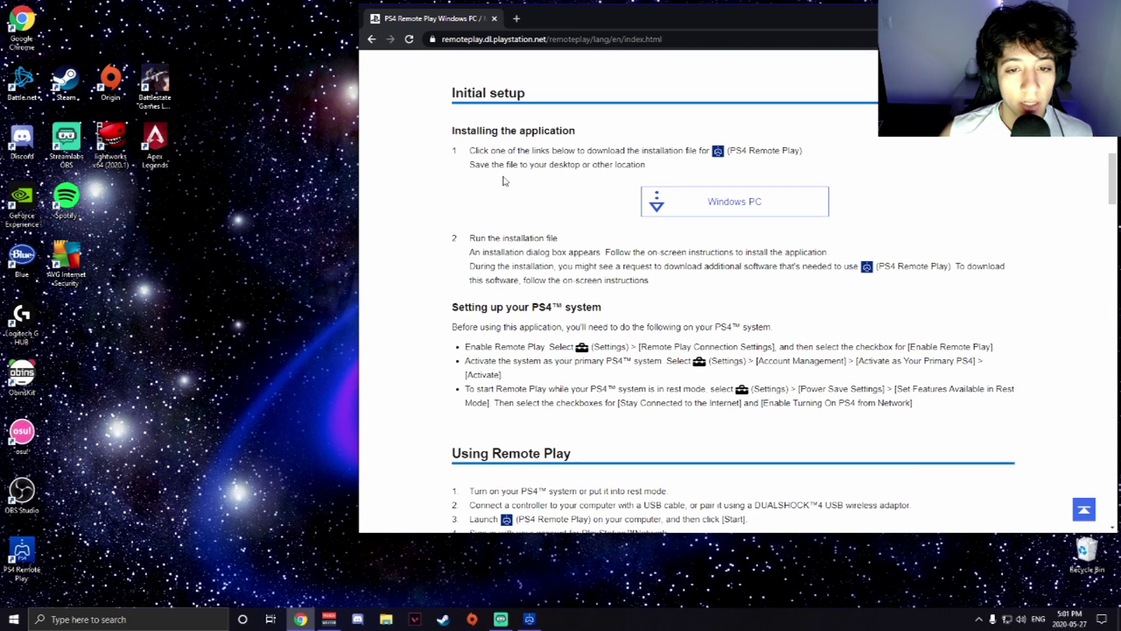
{"action": "left_click", "coordinate": [749, 206]}
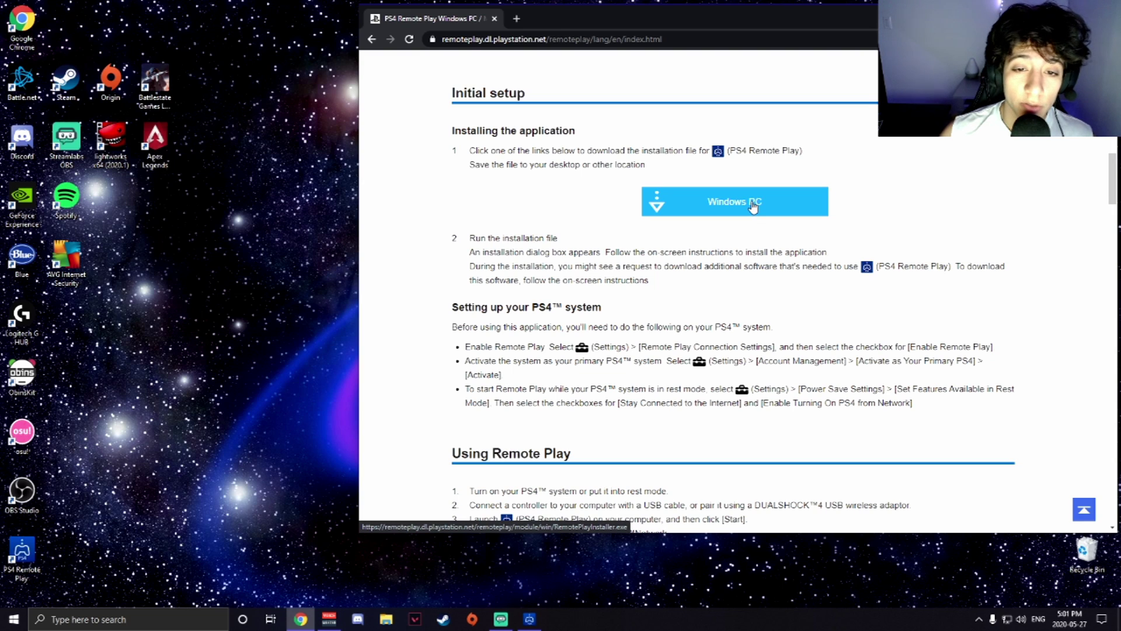
{"action": "left_click", "coordinate": [754, 206]}
Run the downloaded installer and proceed past the welcome page of the PS4 Remote Play Setup Wizard without cancelling the installation.
{"action": "left_click", "coordinate": [450, 519]}
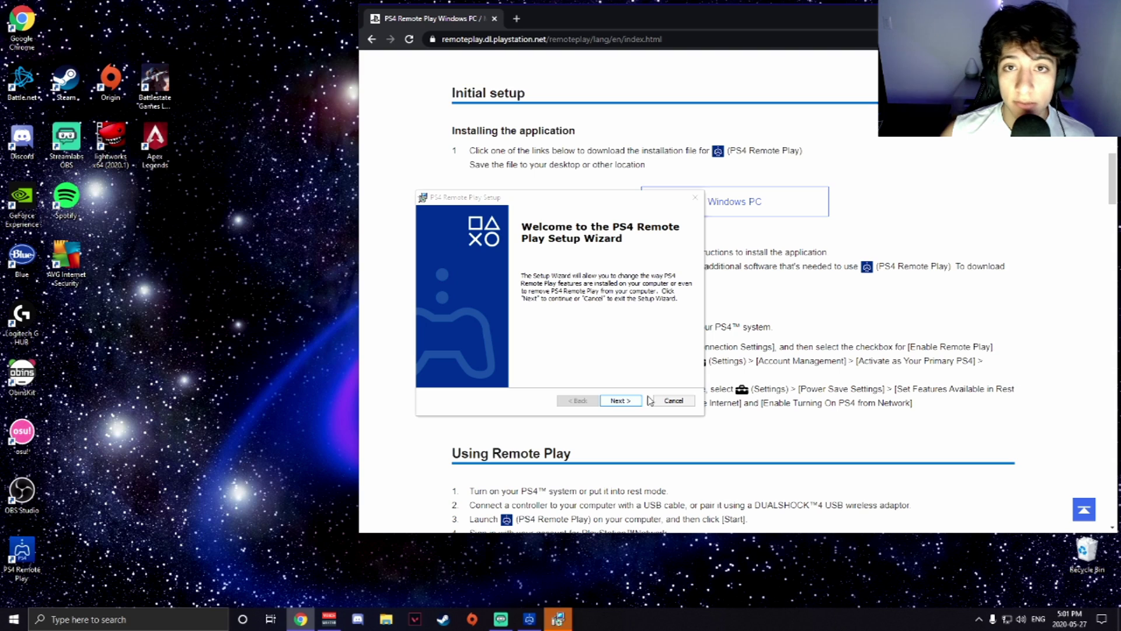
{"action": "left_click", "coordinate": [674, 402]}
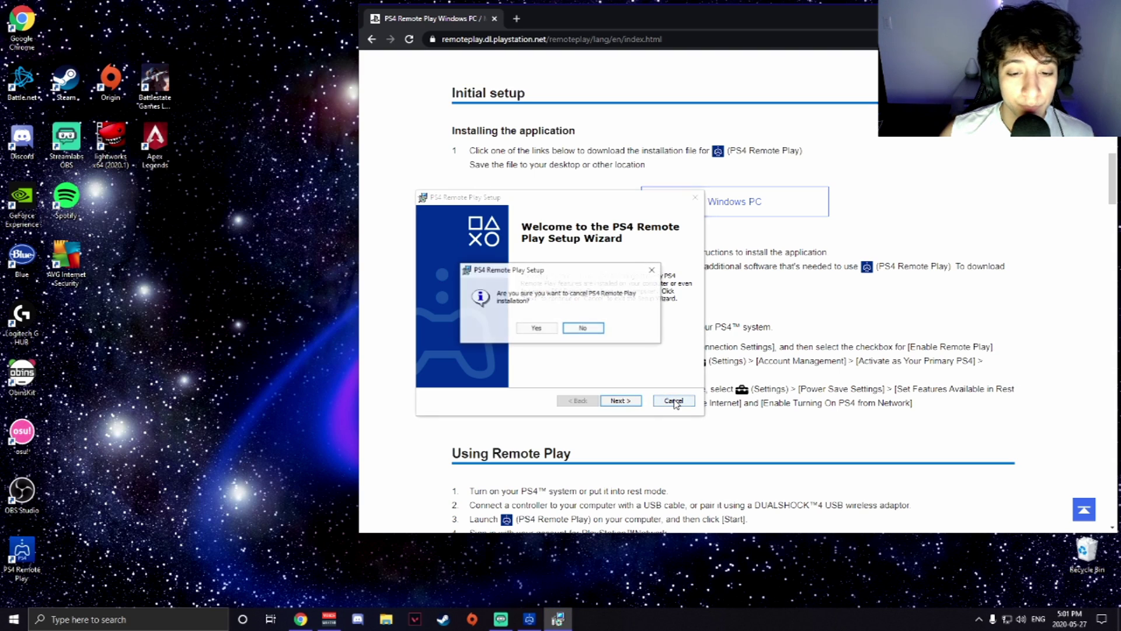
{"action": "left_click", "coordinate": [571, 327]}
{"action": "left_click", "coordinate": [620, 399]}
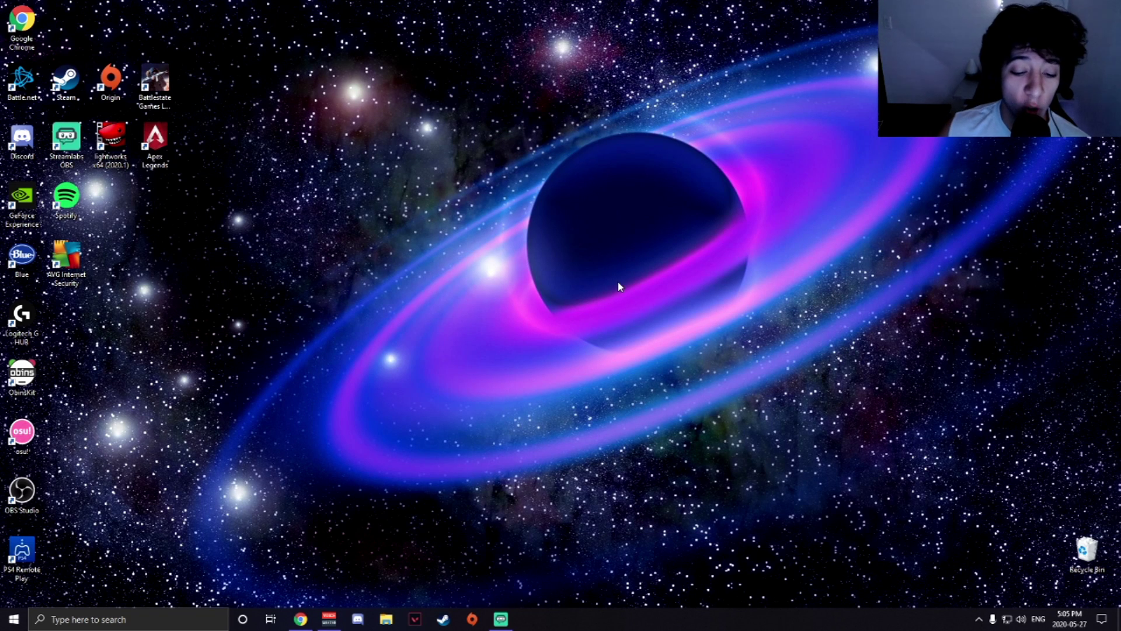
Launch the PS4 Remote Play application and sign in to PlayStation Network from its settings.
{"action": "double_click", "coordinate": [32, 551]}
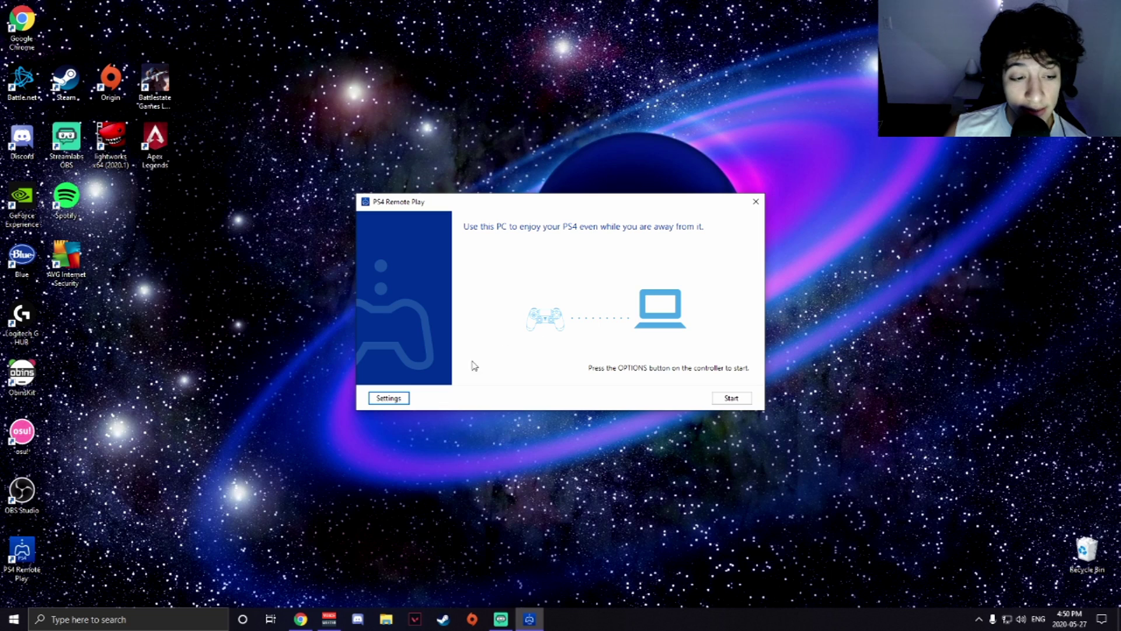
{"action": "left_click", "coordinate": [393, 399]}
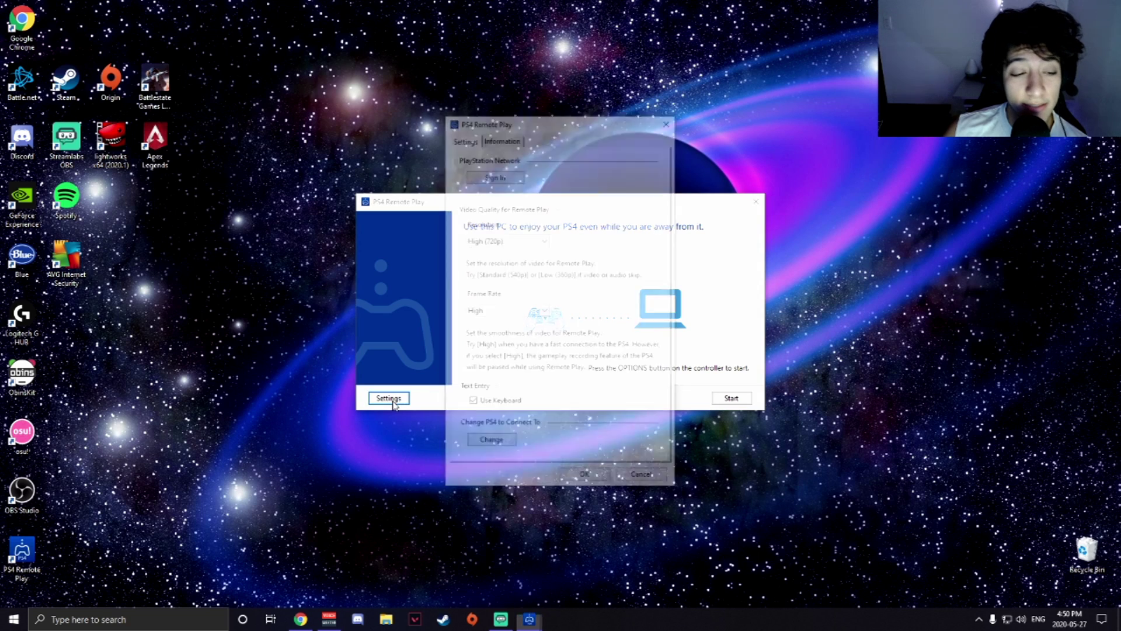
{"action": "left_click", "coordinate": [495, 176]}
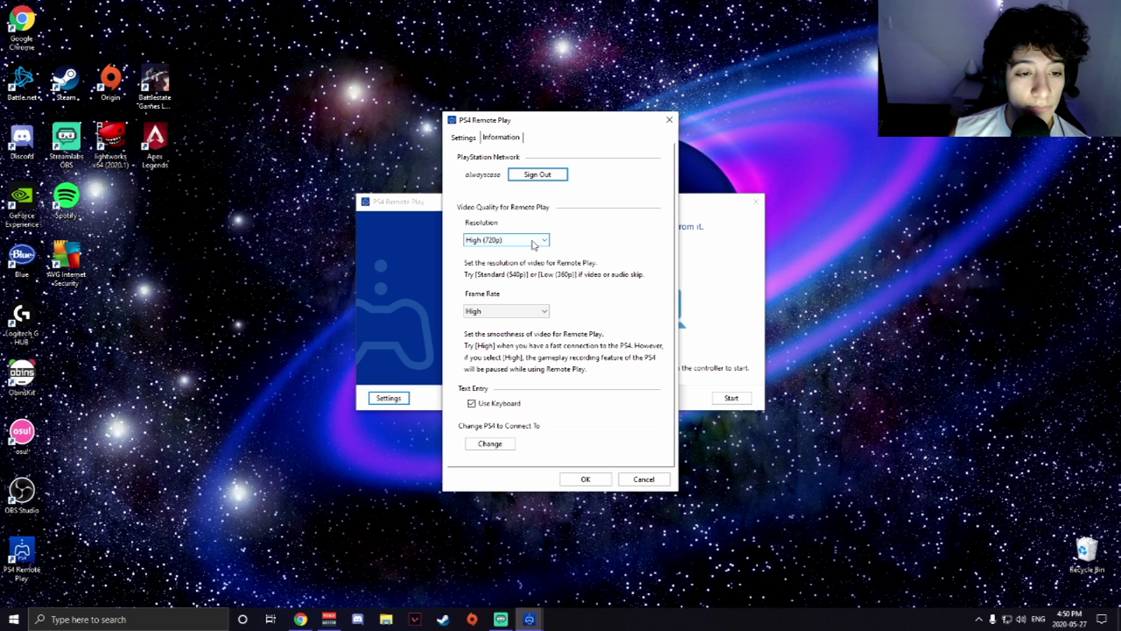
Choose High (720p) as the Remote Play video resolution and save the settings.
{"action": "left_click", "coordinate": [532, 241]}
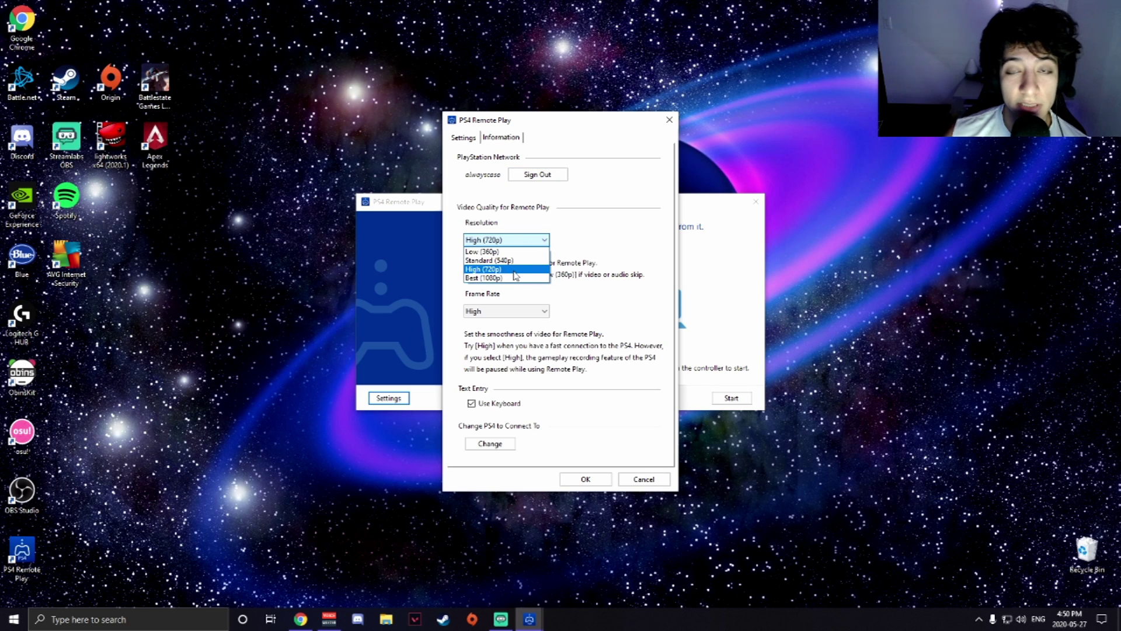
{"action": "left_click", "coordinate": [522, 269]}
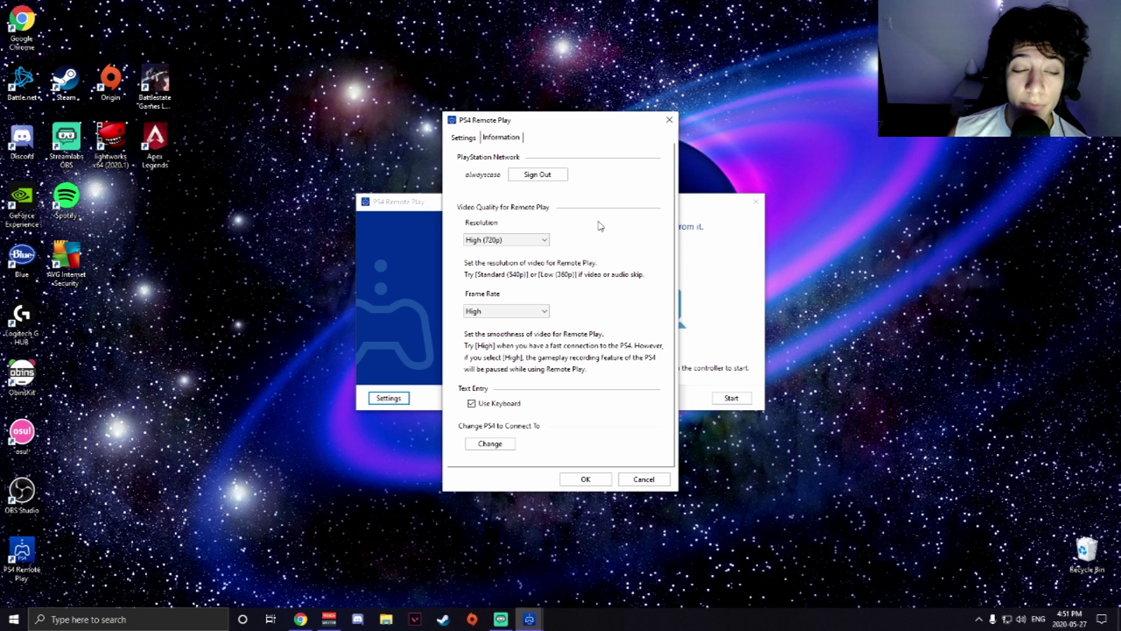
{"action": "left_click", "coordinate": [506, 238]}
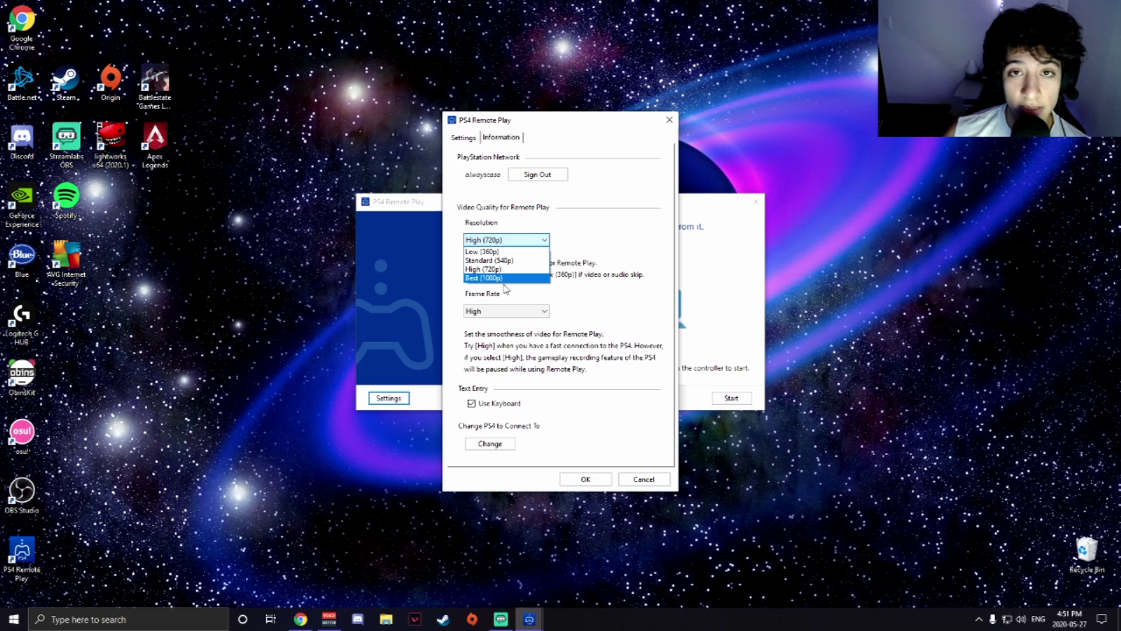
{"action": "left_click", "coordinate": [608, 232]}
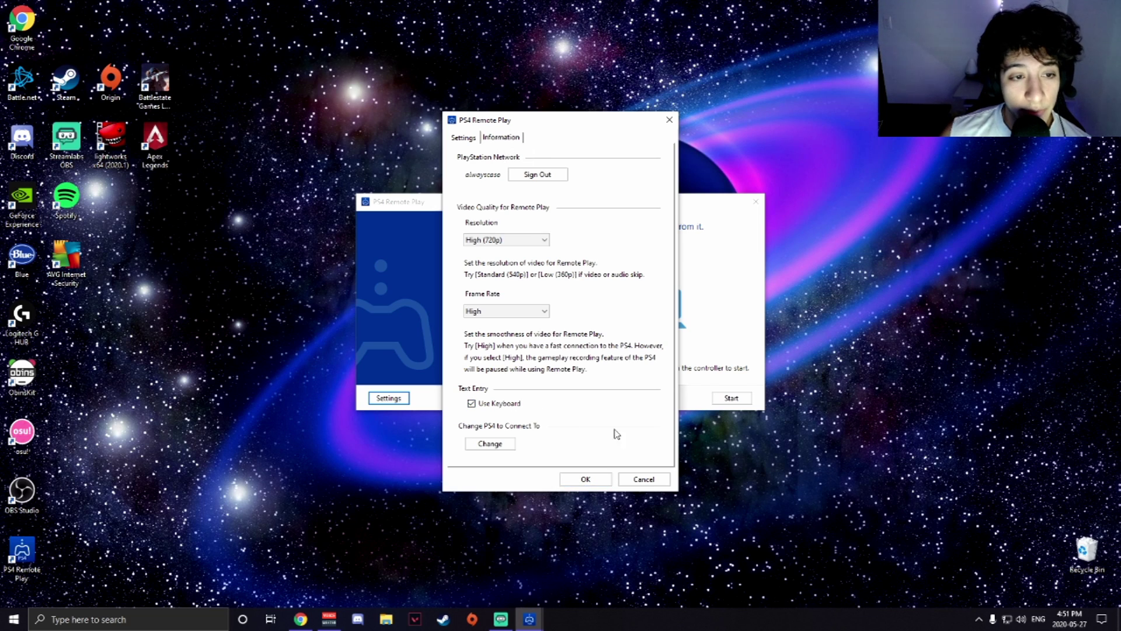
{"action": "left_click", "coordinate": [586, 478]}
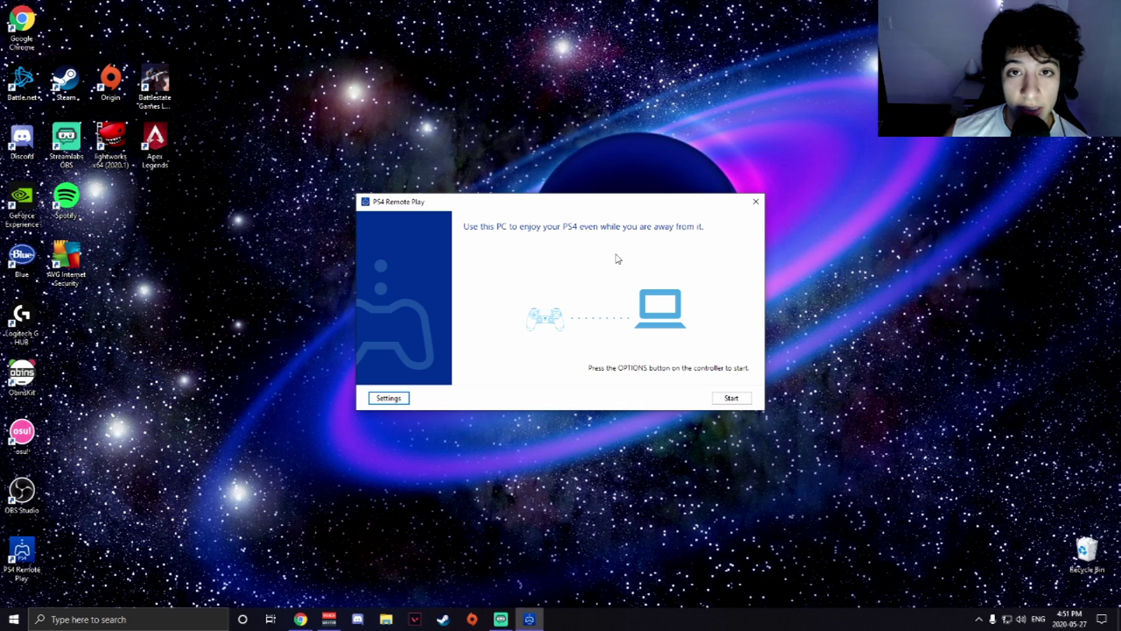
Start the Remote Play connection to the PS4 and switch the streamed console view to full screen.
{"action": "left_click", "coordinate": [733, 402]}
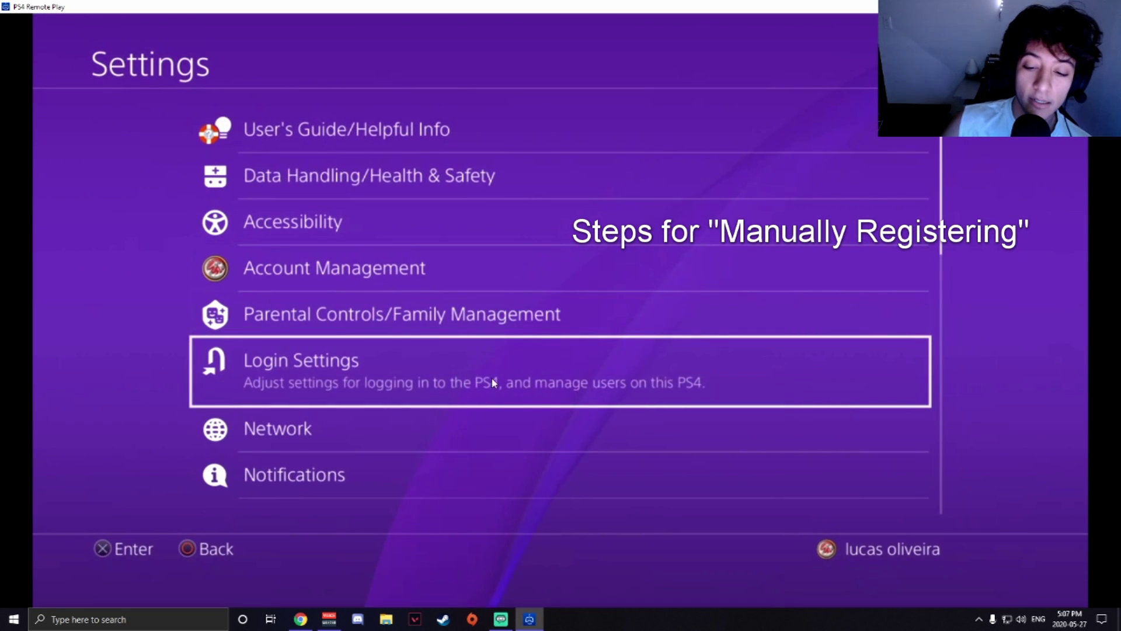
{"action": "left_click", "coordinate": [1088, 587]}
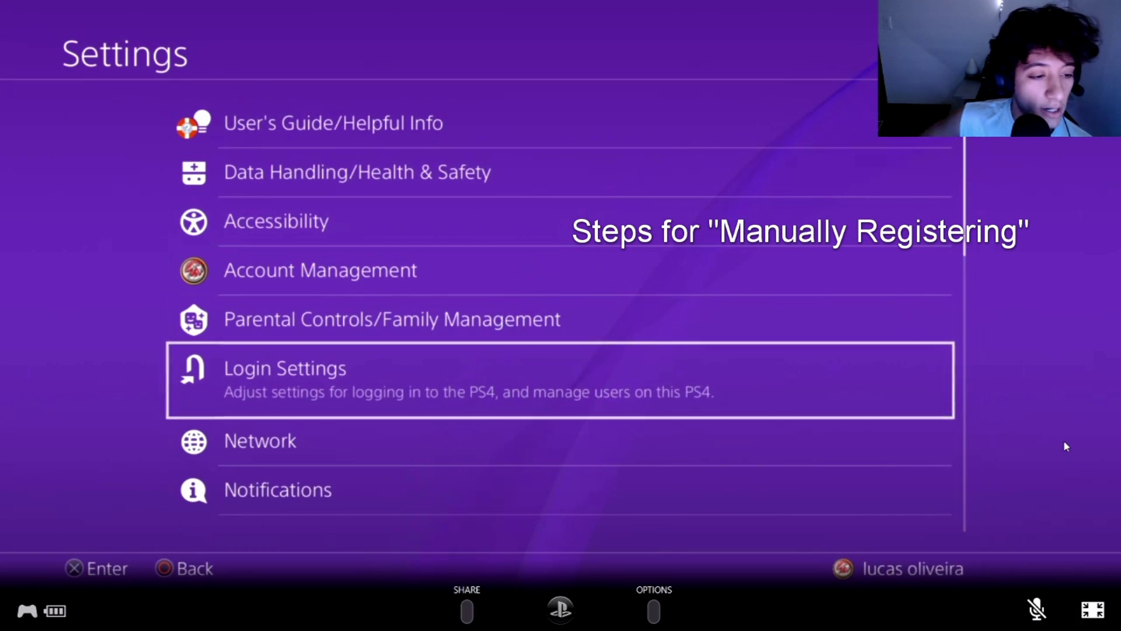
Open Remote Play Connection Settings from the PS4's Settings list.
{"action": "key", "text": "Down"}
{"action": "key", "text": "Down"}
{"action": "key", "text": "Down"}
{"action": "key", "text": "Down"}
{"action": "key", "text": "Down"}
{"action": "key", "text": "Down"}
{"action": "key", "text": "Down"}
{"action": "key", "text": "Down"}
{"action": "key", "text": "Down"}
{"action": "key", "text": "Down"}
{"action": "key", "text": "Down"}
{"action": "key", "text": "Down"}
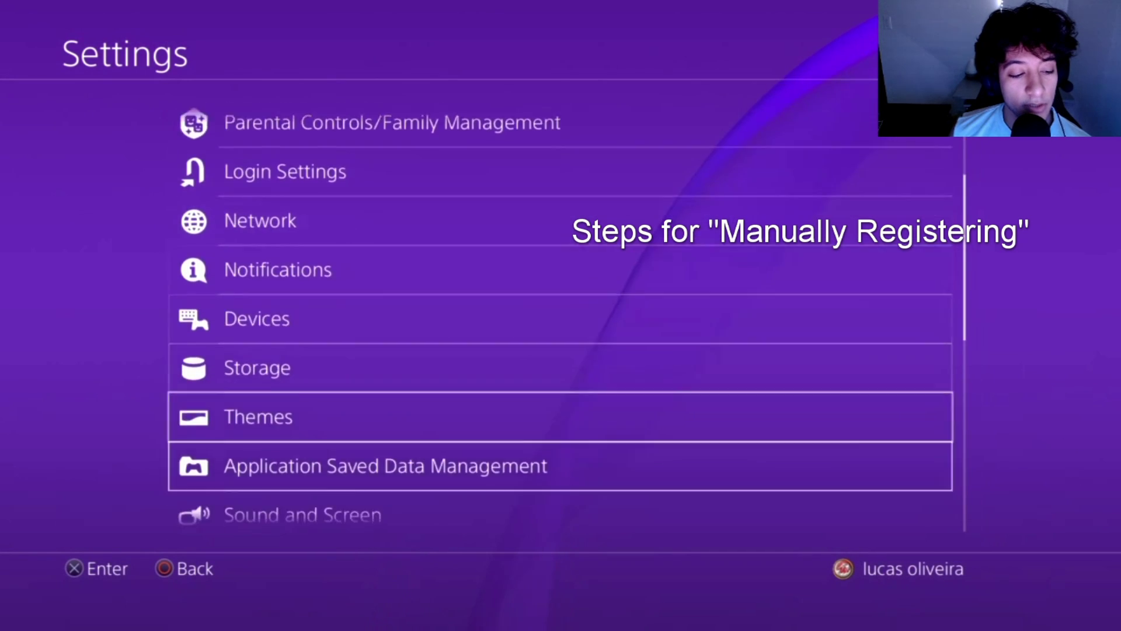
{"action": "key", "text": "Down"}
{"action": "key", "text": "Down"}
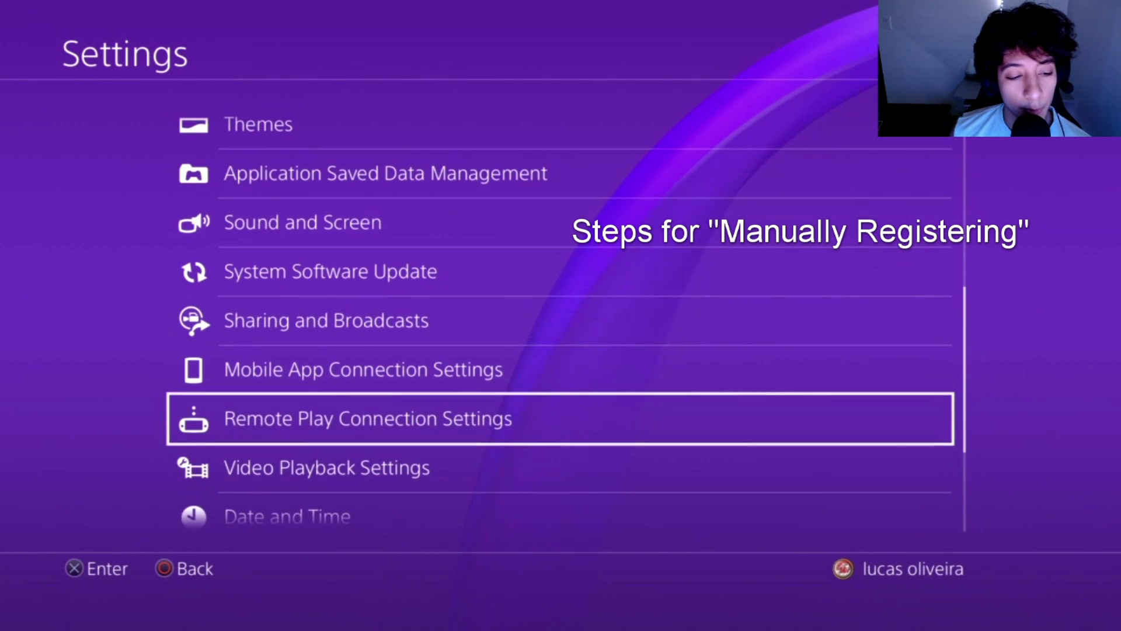
{"action": "key", "text": "Return"}
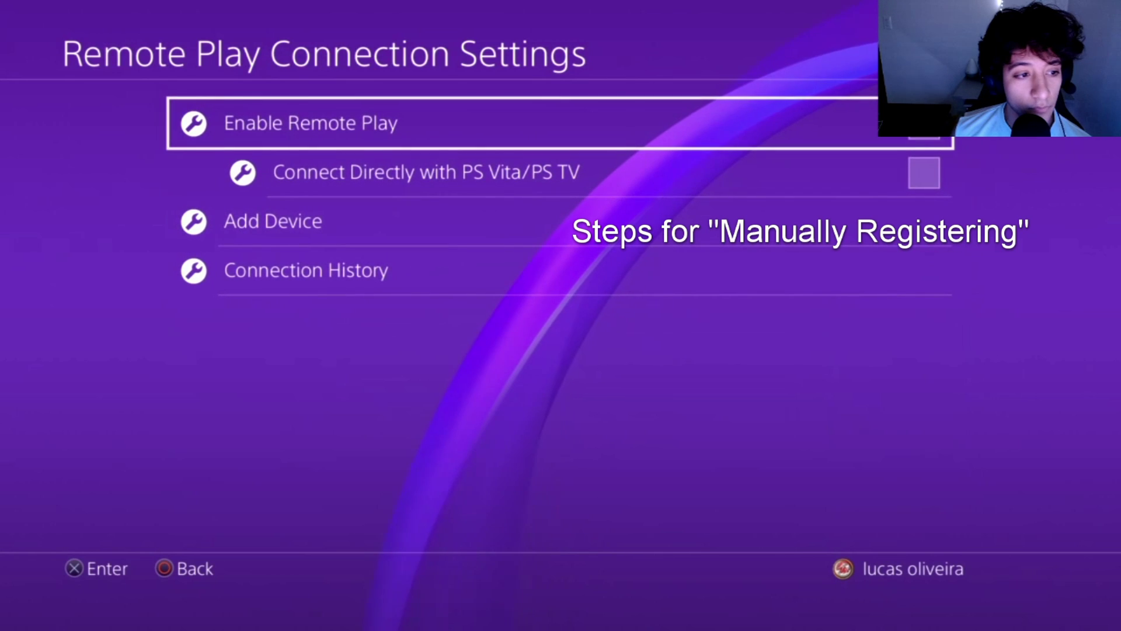
Try to register a new device with the Add Device option in Remote Play Connection Settings.
{"action": "key", "text": "Down"}
{"action": "key", "text": "Down"}
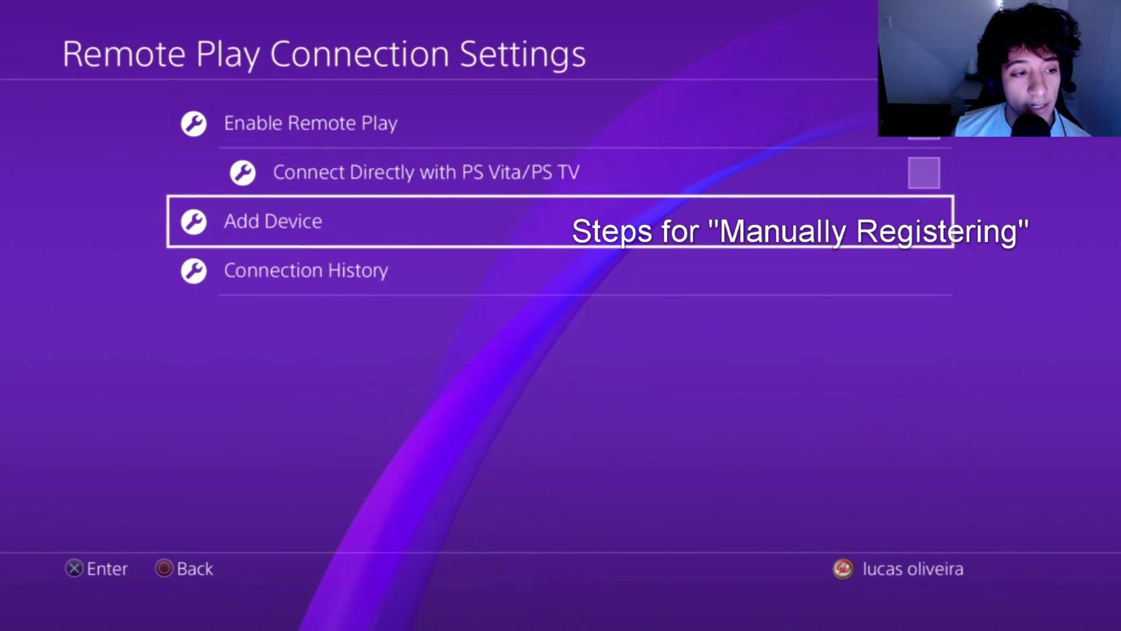
{"action": "key", "text": "Return"}
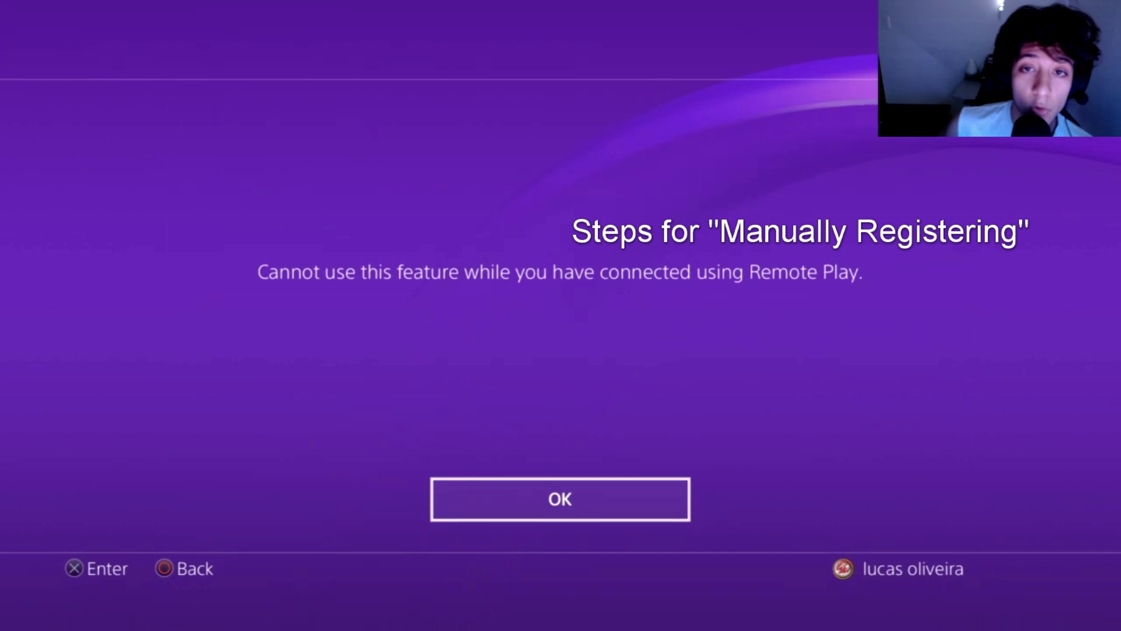
Try to register the PS4 manually in Remote Play by entering the eight-digit registration code.
{"action": "key", "text": "Return"}
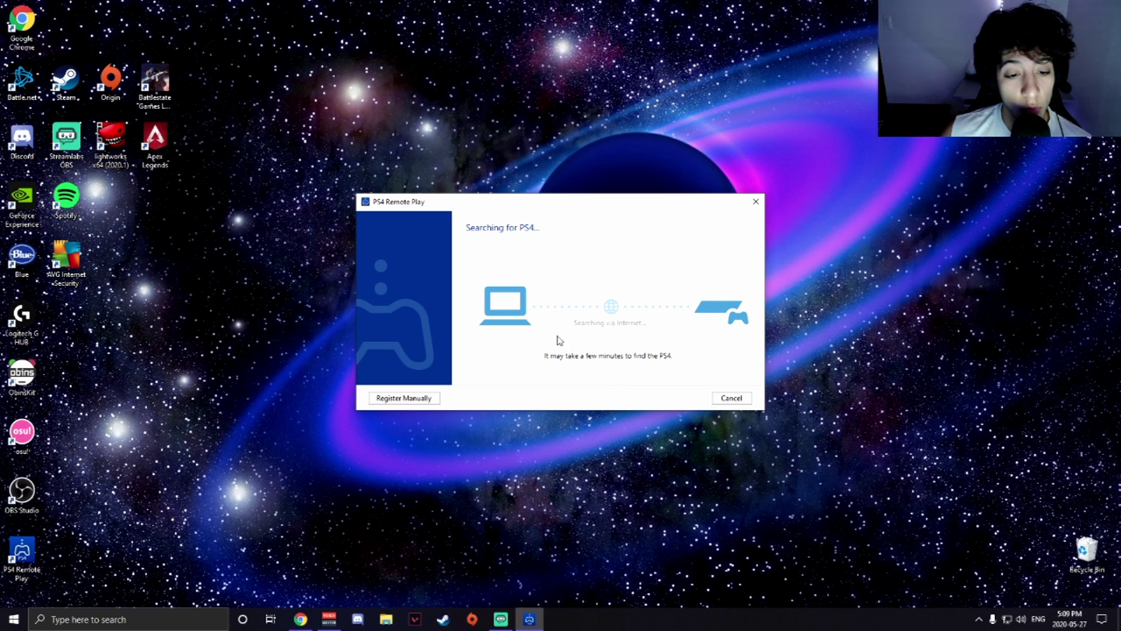
{"action": "left_click", "coordinate": [410, 399]}
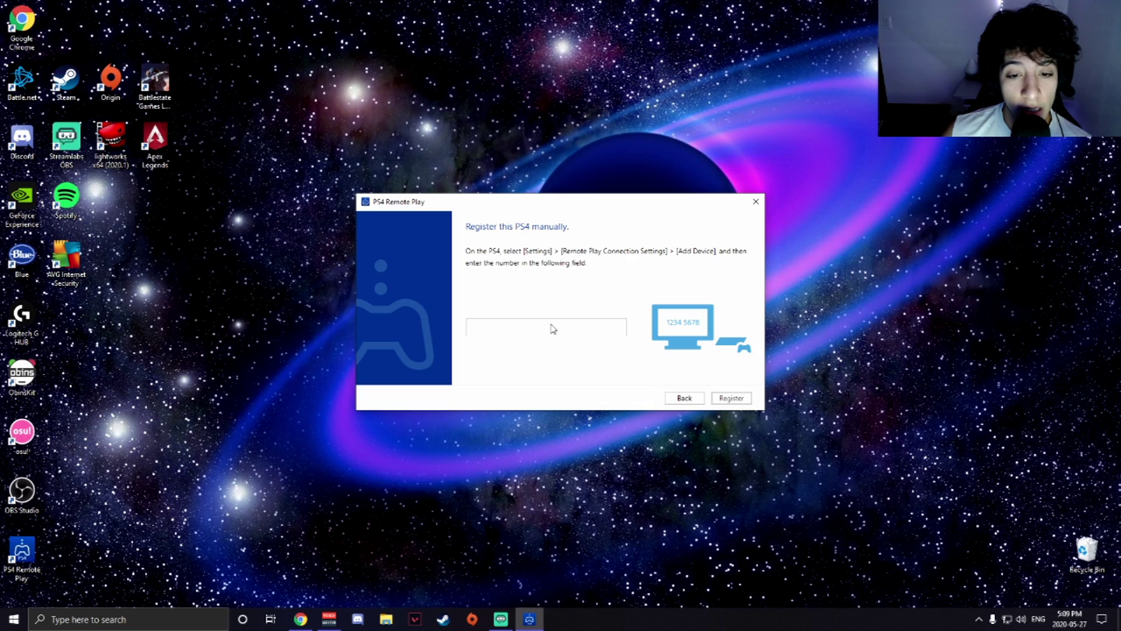
{"action": "left_click", "coordinate": [559, 324]}
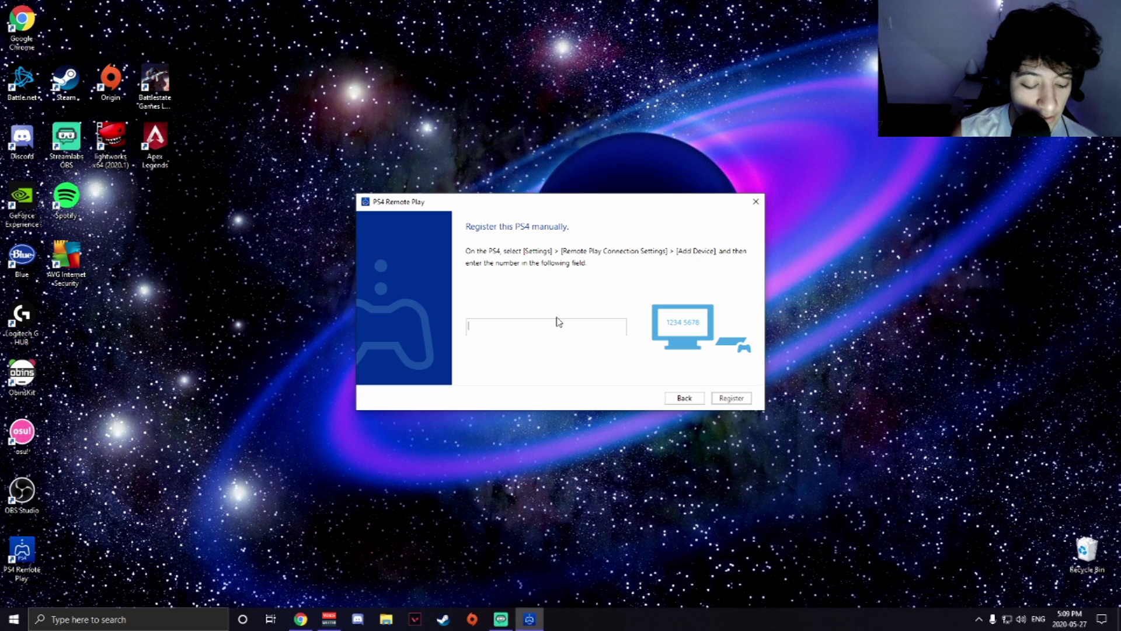
{"action": "type", "text": "754"}
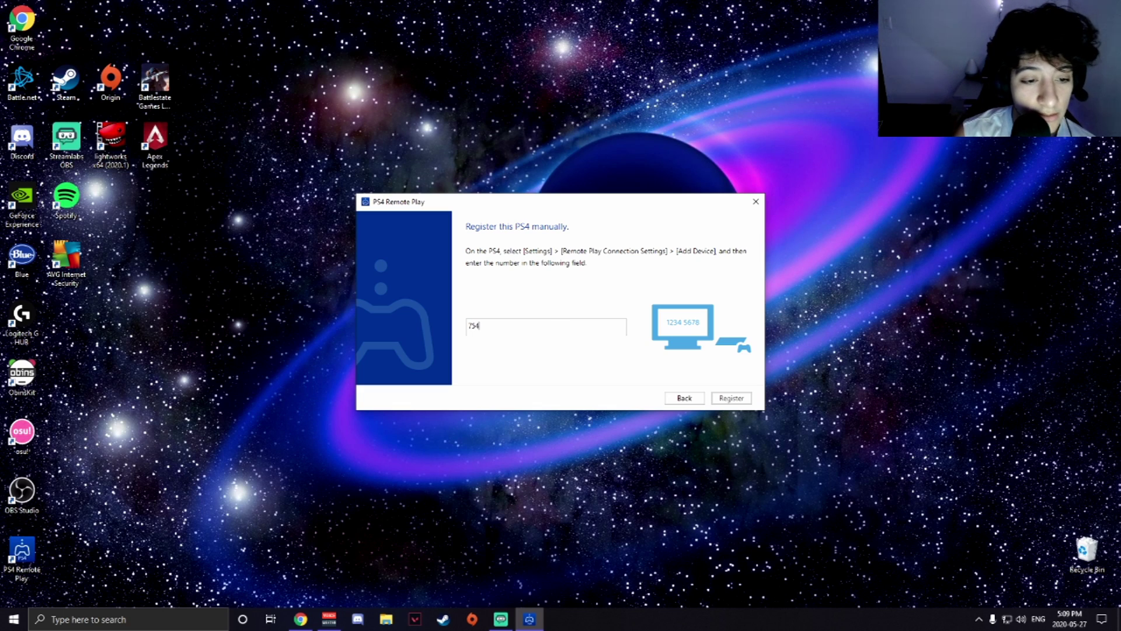
{"action": "type", "text": "36543"}
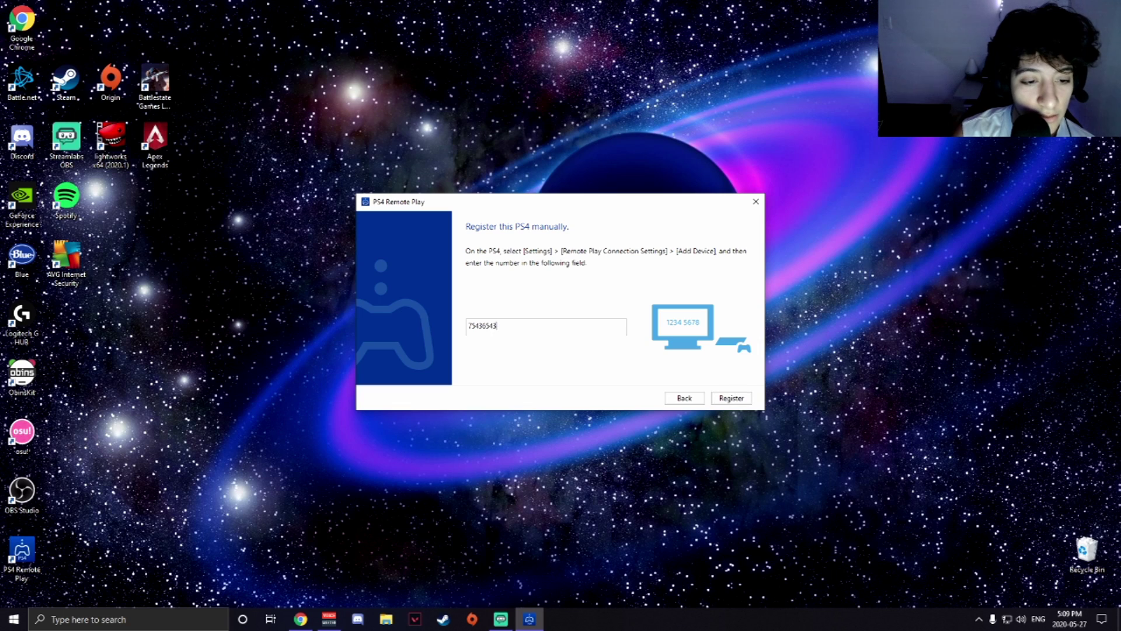
{"action": "left_click", "coordinate": [730, 400]}
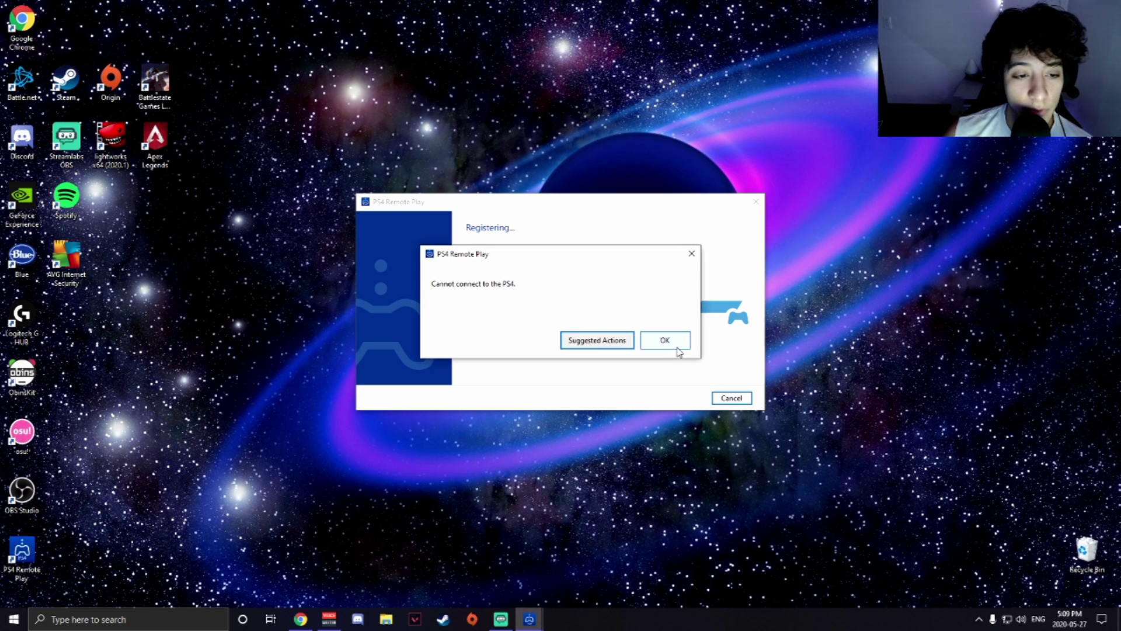
{"action": "left_click", "coordinate": [667, 342]}
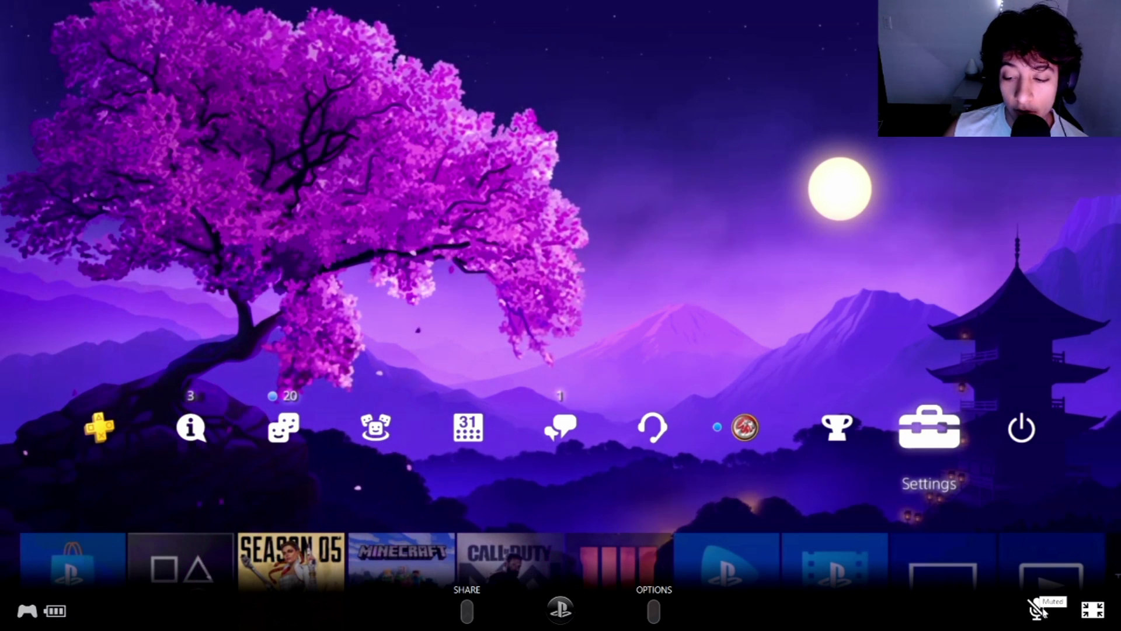
Unmute the Remote Play microphone and move the selection on the console's home menu to Party.
{"action": "left_click", "coordinate": [1042, 611]}
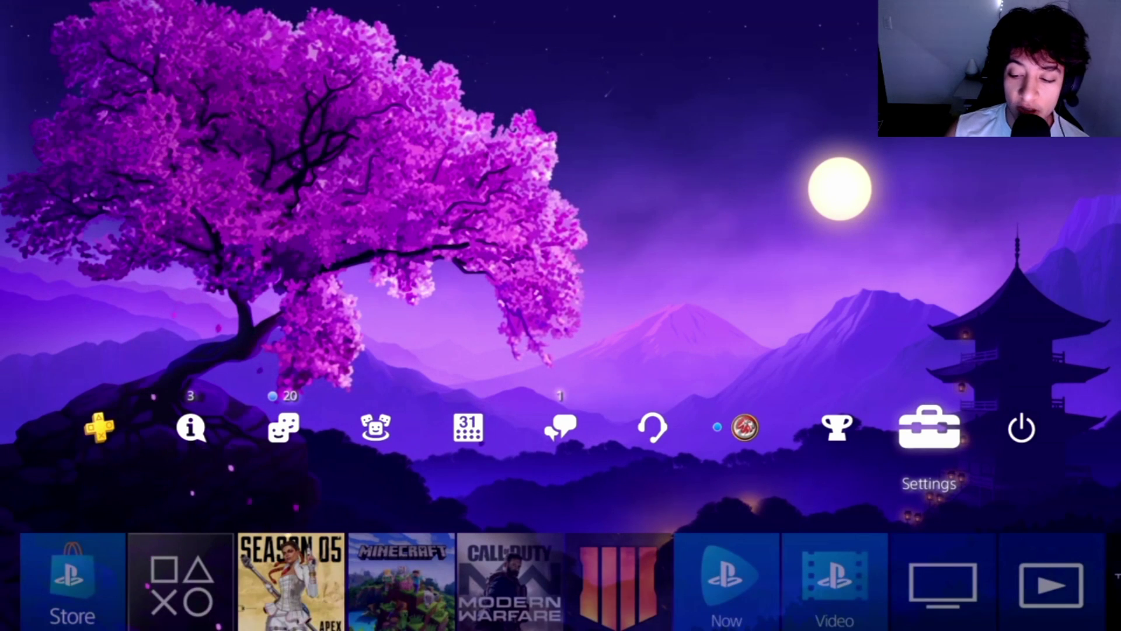
{"action": "mouse_move", "coordinate": [1051, 621]}
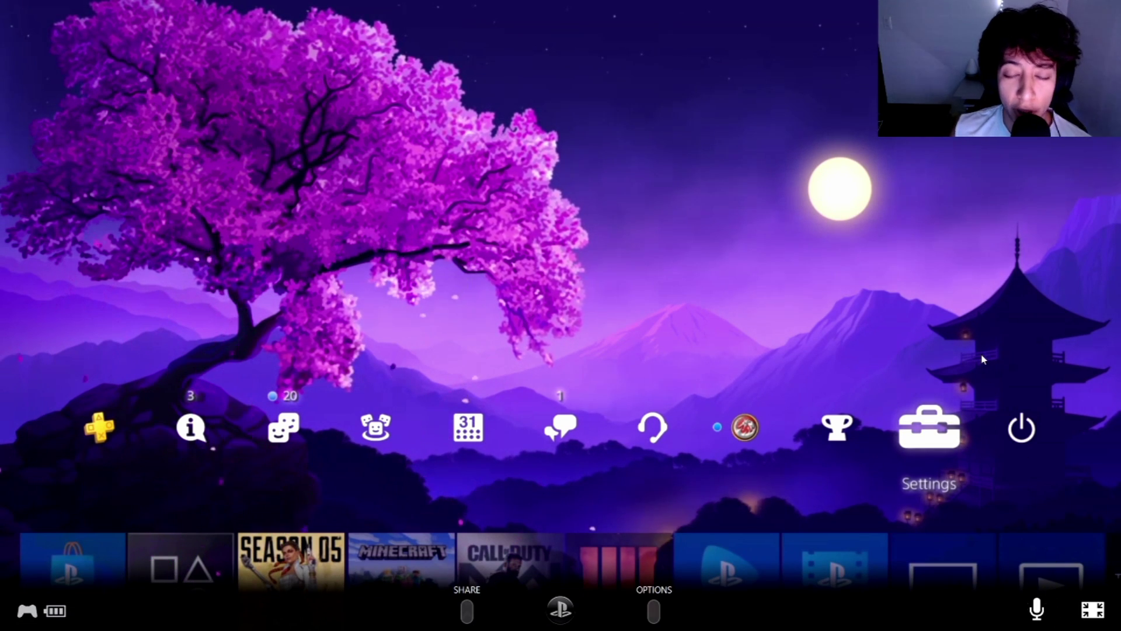
{"action": "key", "text": "Down"}
{"action": "key", "text": "Up"}
{"action": "key", "text": "Right"}
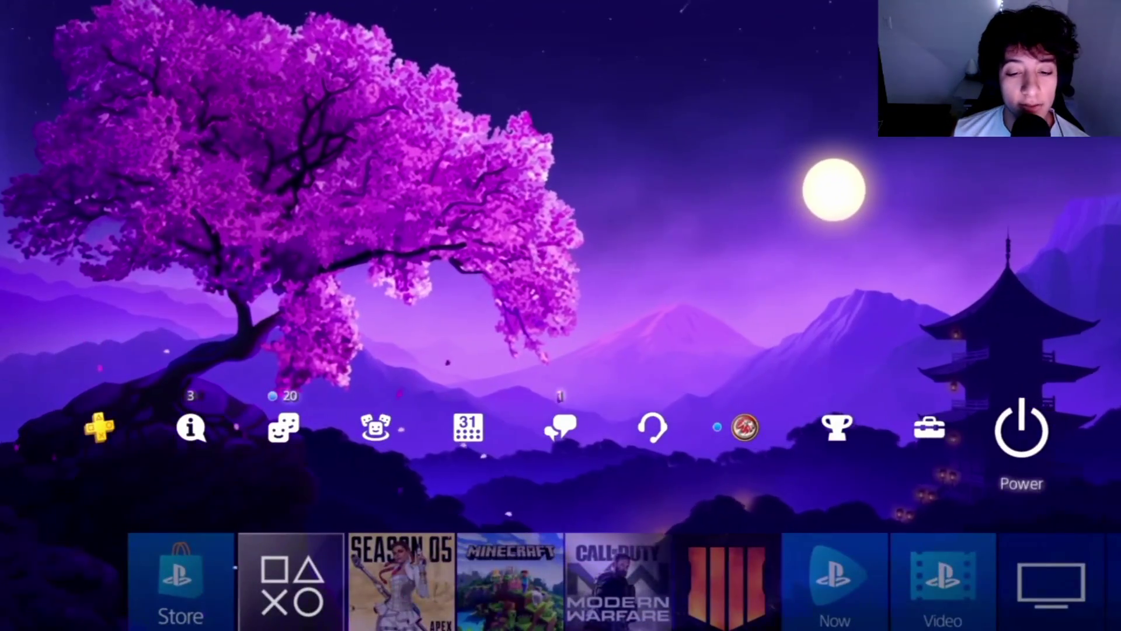
{"action": "key", "text": "Left"}
{"action": "key", "text": "Left"}
{"action": "key", "text": "Left"}
{"action": "key", "text": "Left"}
{"action": "mouse_move", "coordinate": [1054, 395]}
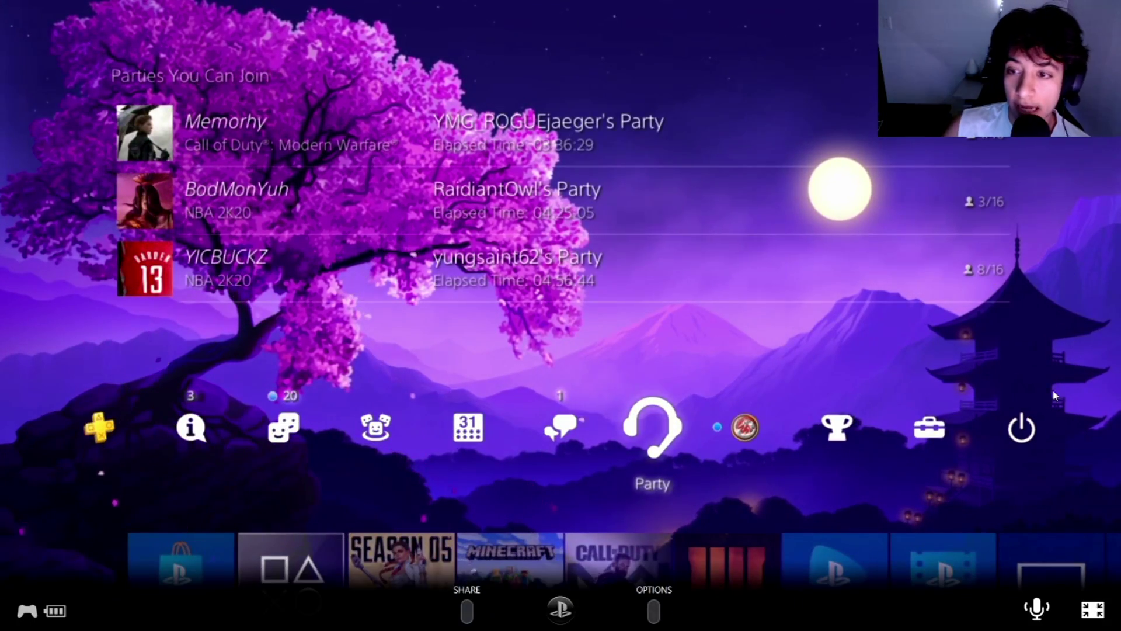
Exit the full-screen console view and minimise the Remote Play window.
{"action": "left_click", "coordinate": [1092, 609]}
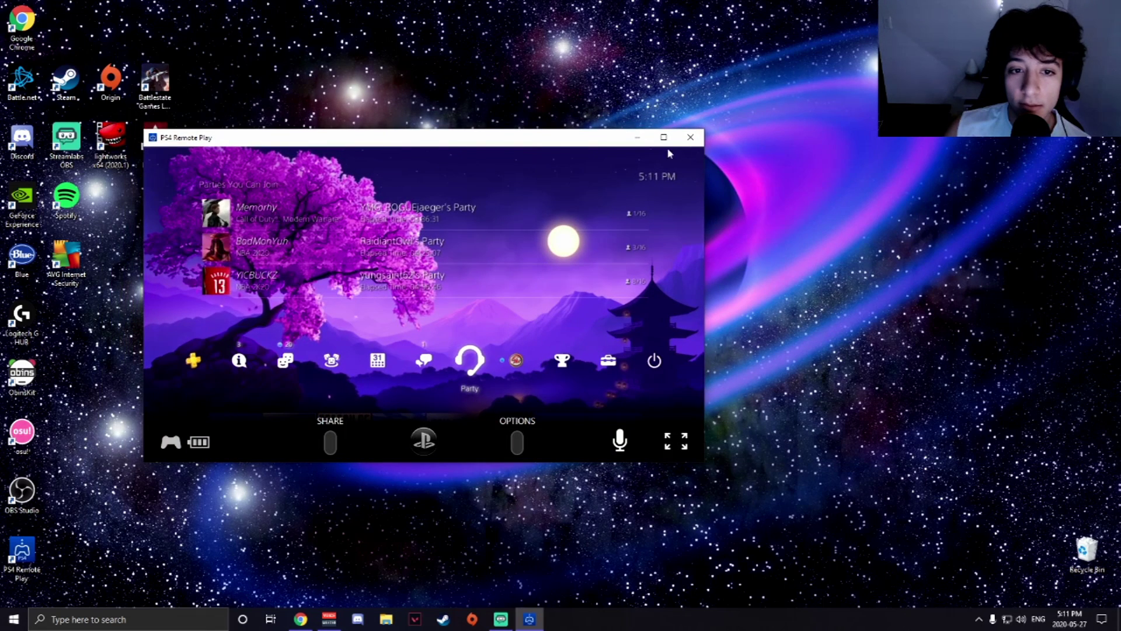
{"action": "left_click", "coordinate": [637, 137]}
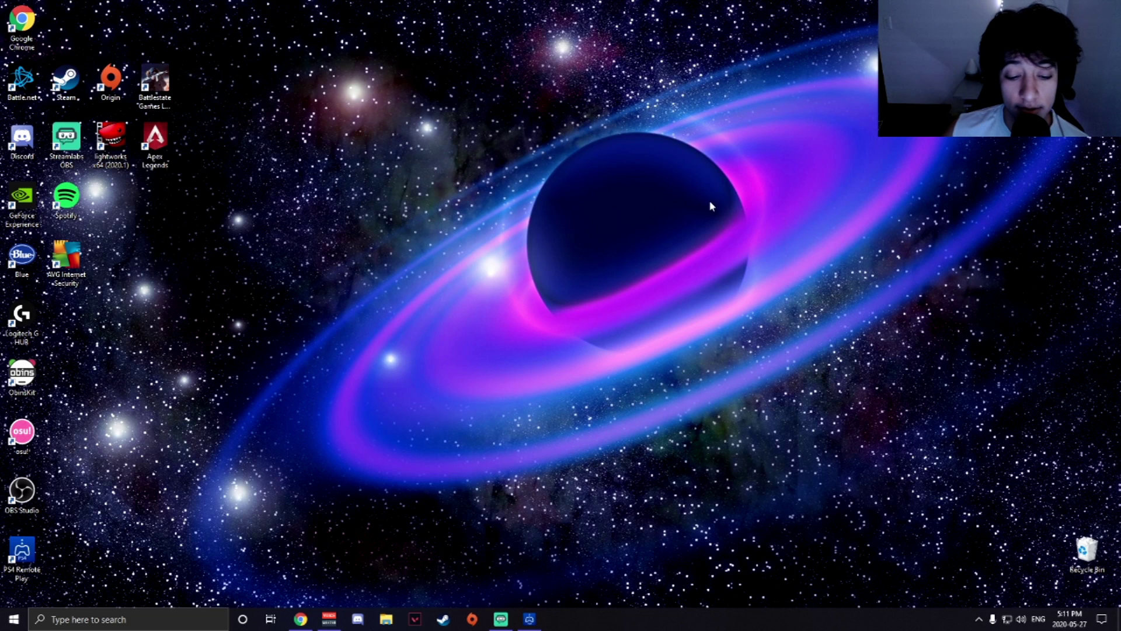
{"action": "mouse_move", "coordinate": [542, 619]}
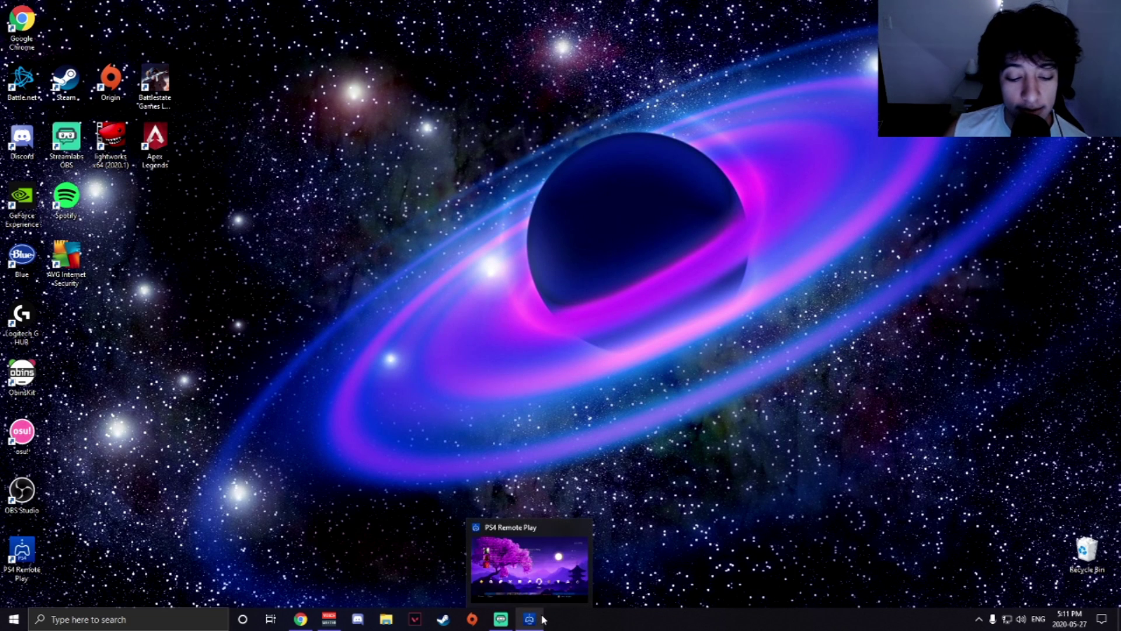